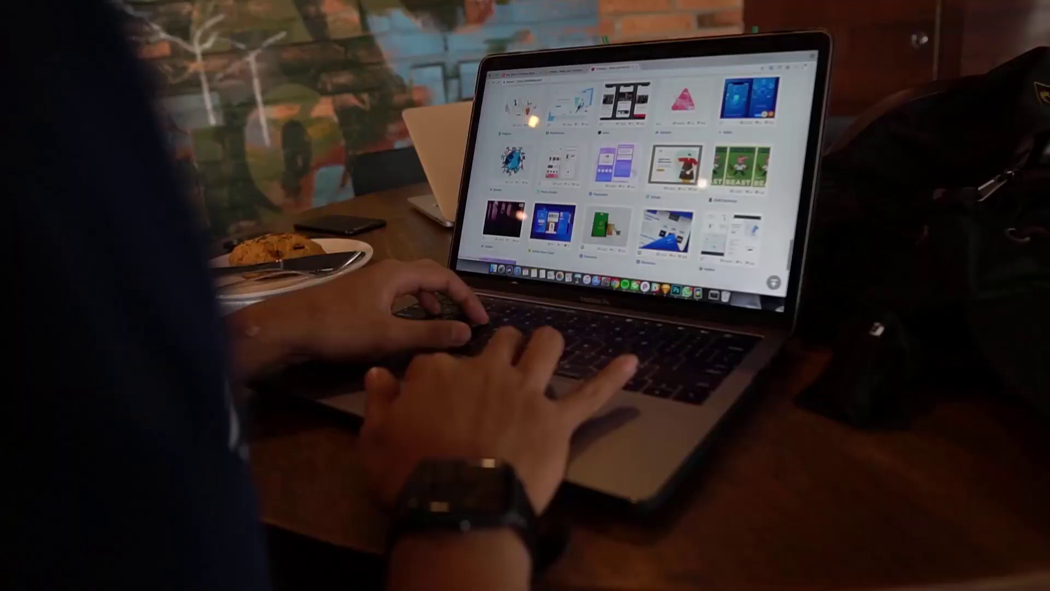
- Launch Brave and load the stripe.com homepage
scroll(634, 175, "down", 5)
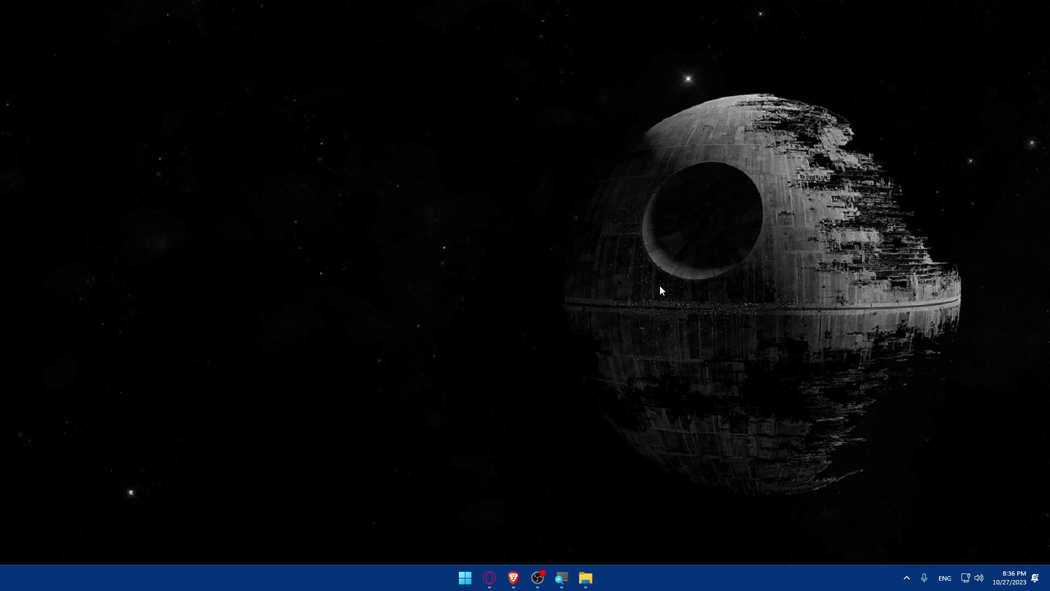
left_click(514, 577)
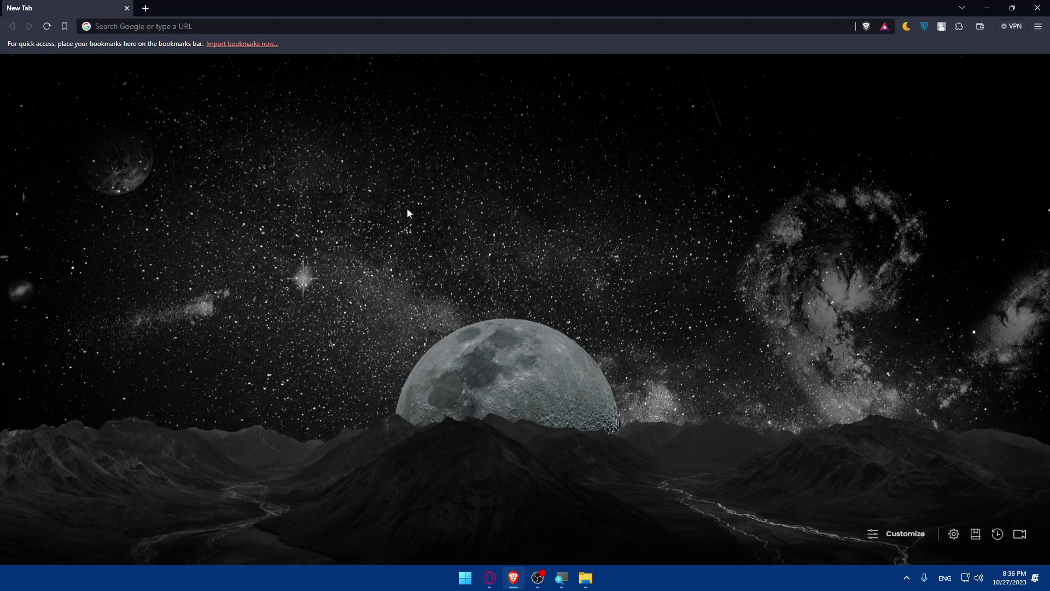
left_click(166, 26)
type("stripe")
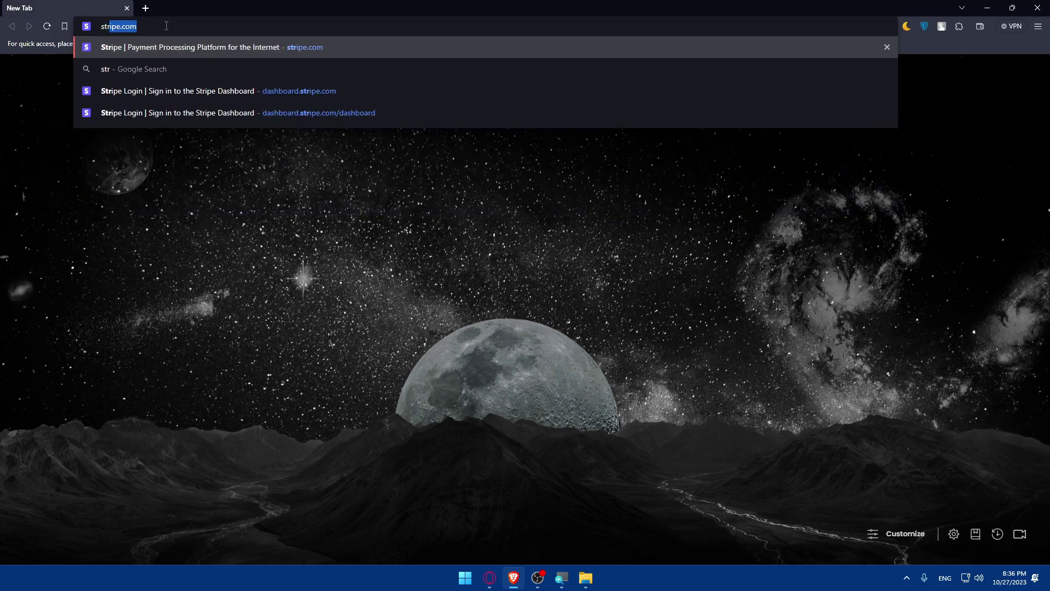
type(".com")
key("Return")
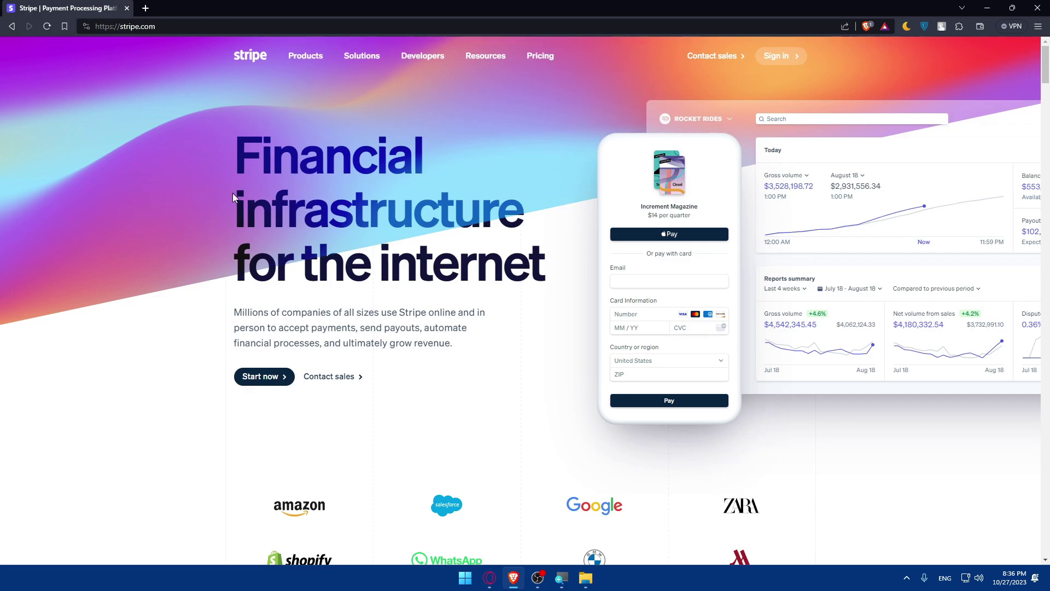
- Browse the Stripe homepage, check the pricing page's 2.9% + 30¢ rate, then go back
scroll(234, 197, "down", 10)
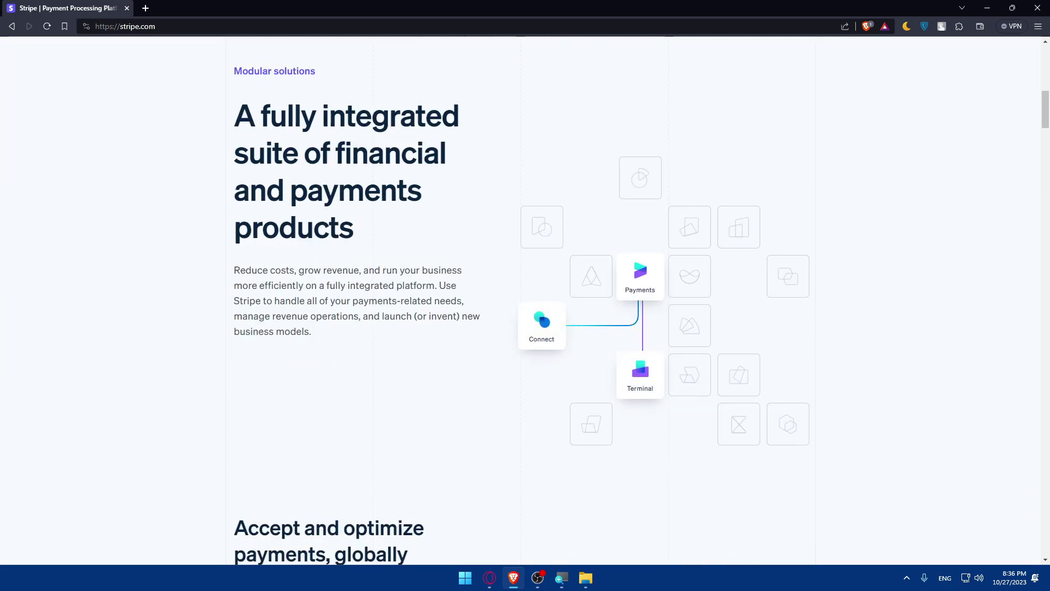
scroll(310, 222, "down", 7)
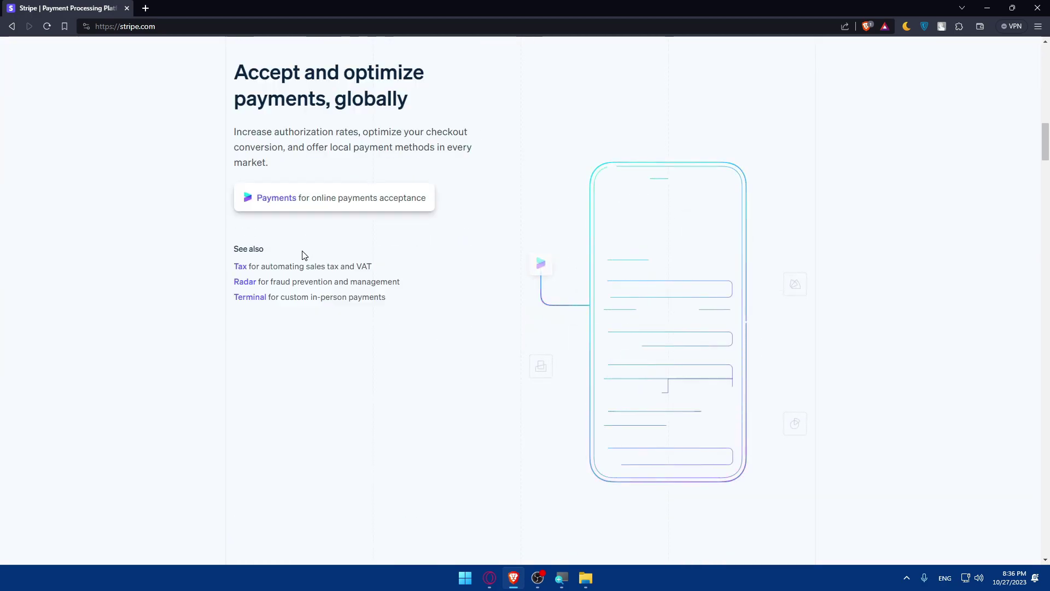
scroll(304, 254, "down", 2)
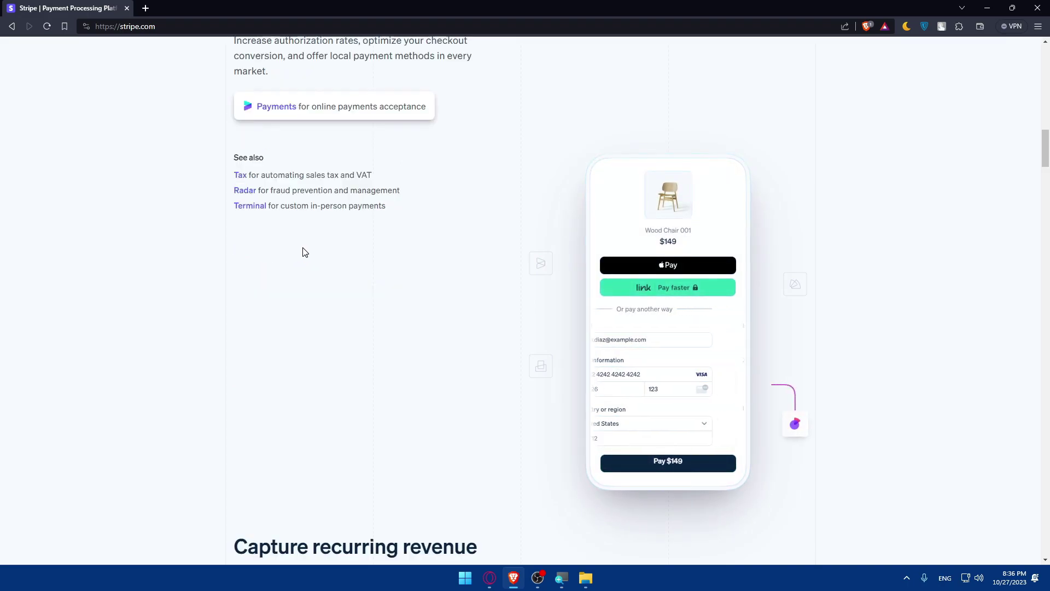
scroll(305, 253, "down", 4)
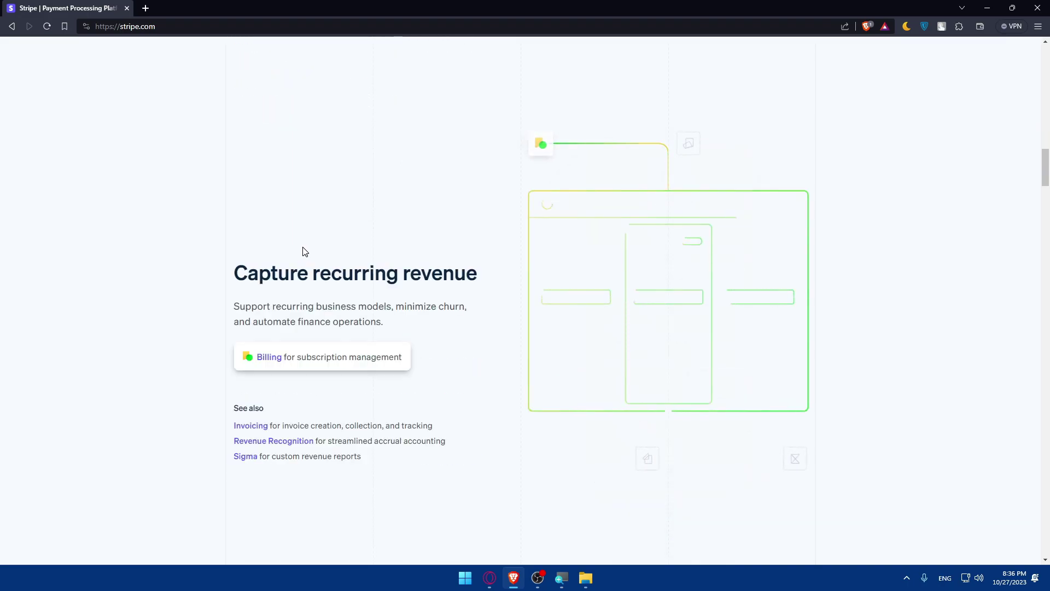
scroll(305, 252, "down", 20)
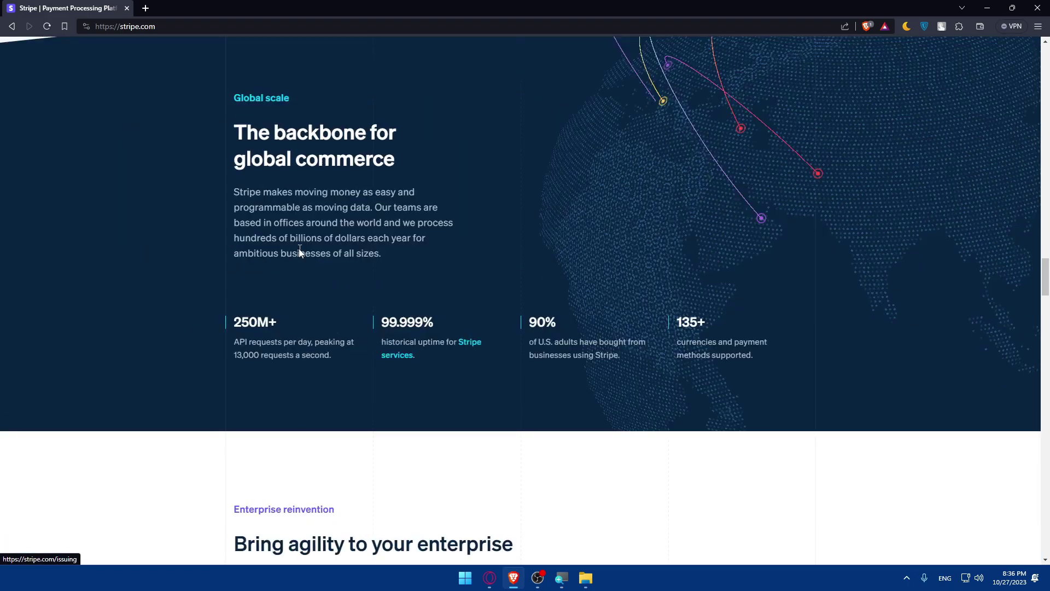
scroll(300, 252, "down", 2)
scroll(300, 253, "up", 20)
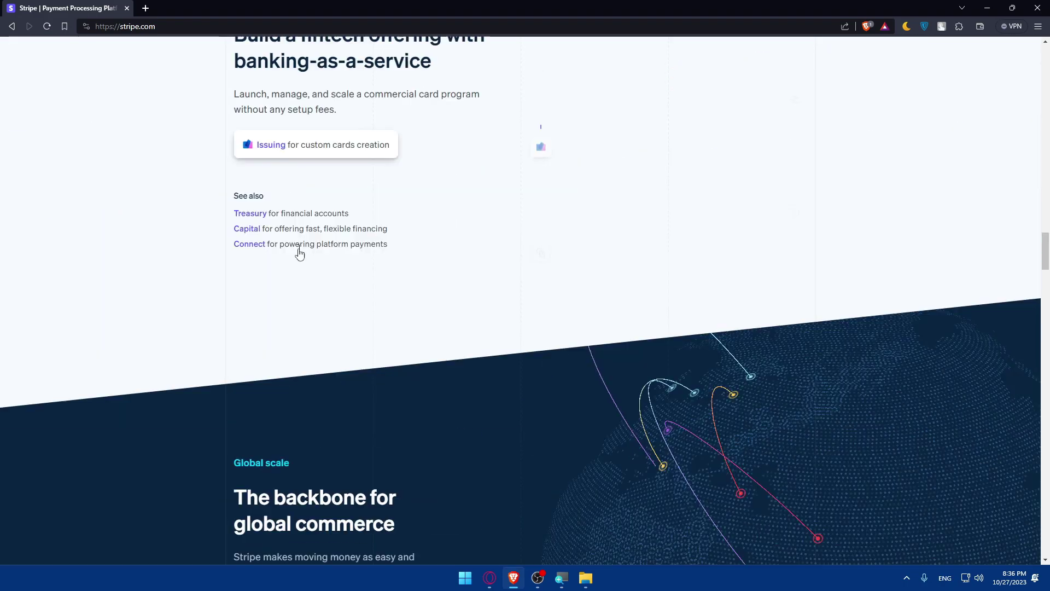
scroll(300, 253, "up", 20)
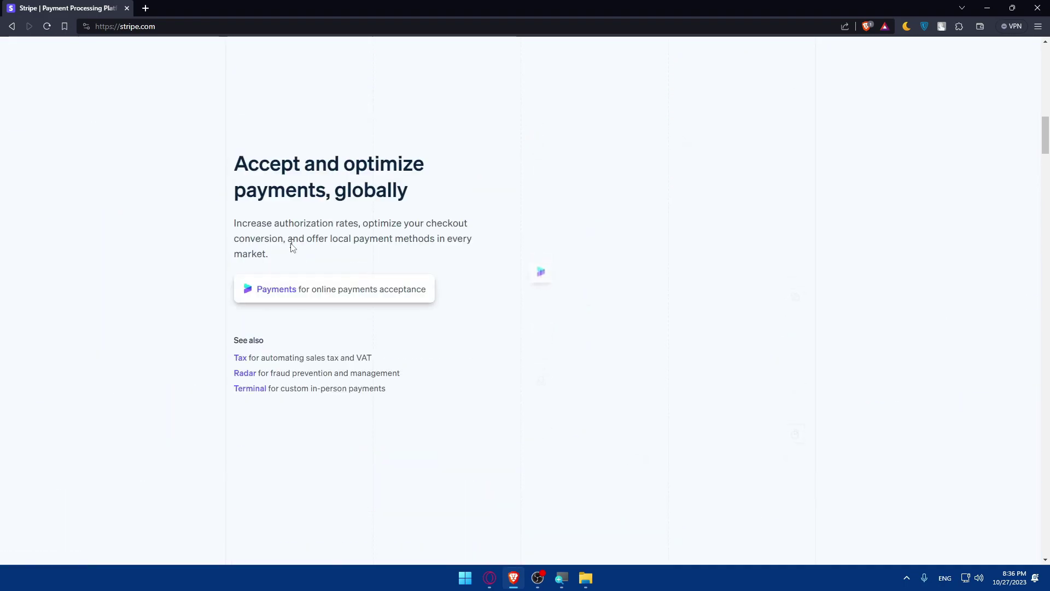
scroll(293, 255, "down", 4)
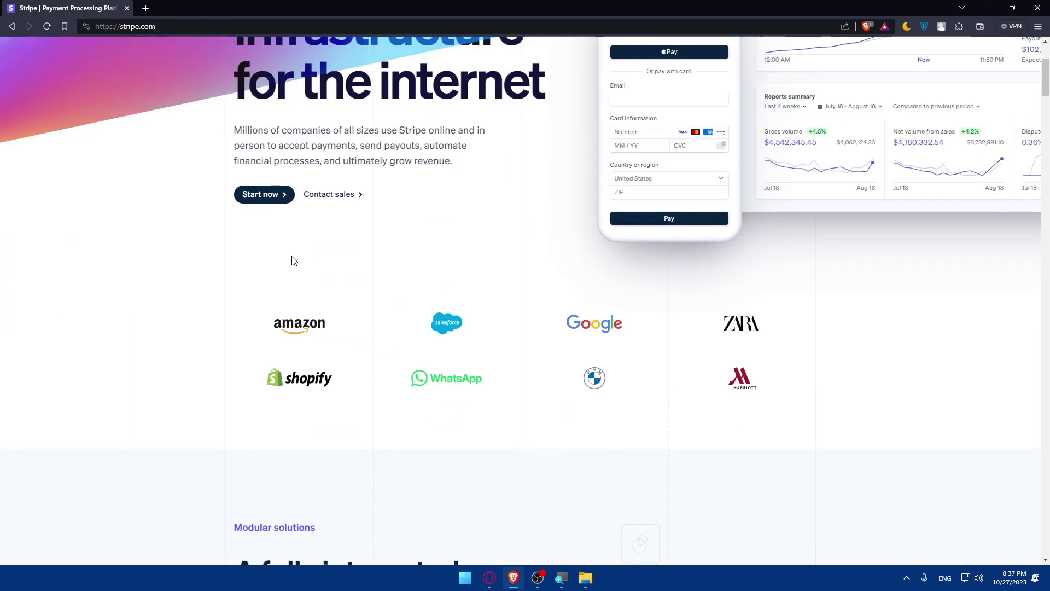
scroll(291, 260, "up", 4)
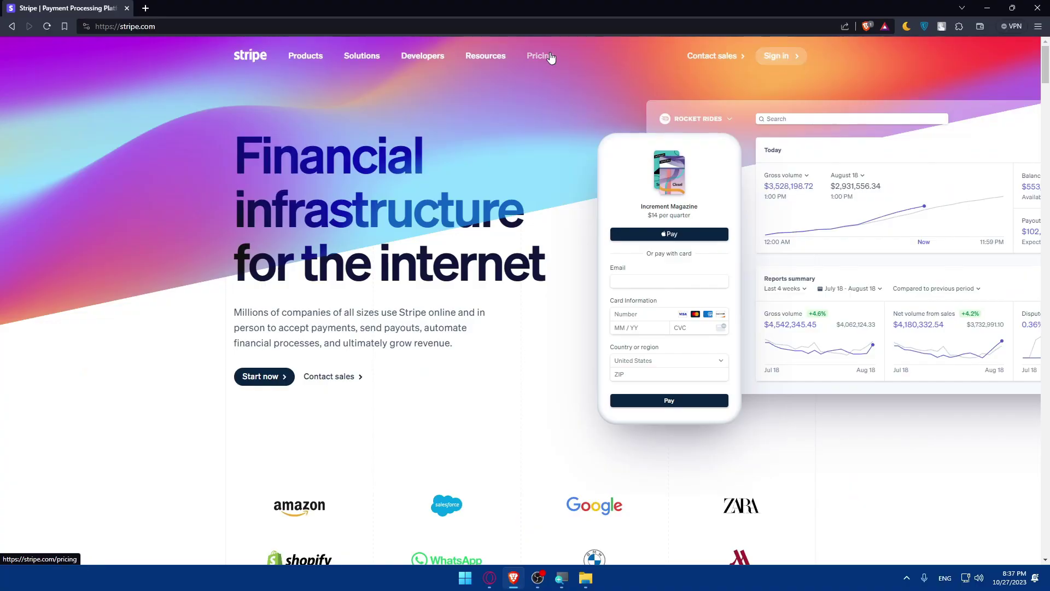
left_click(551, 58)
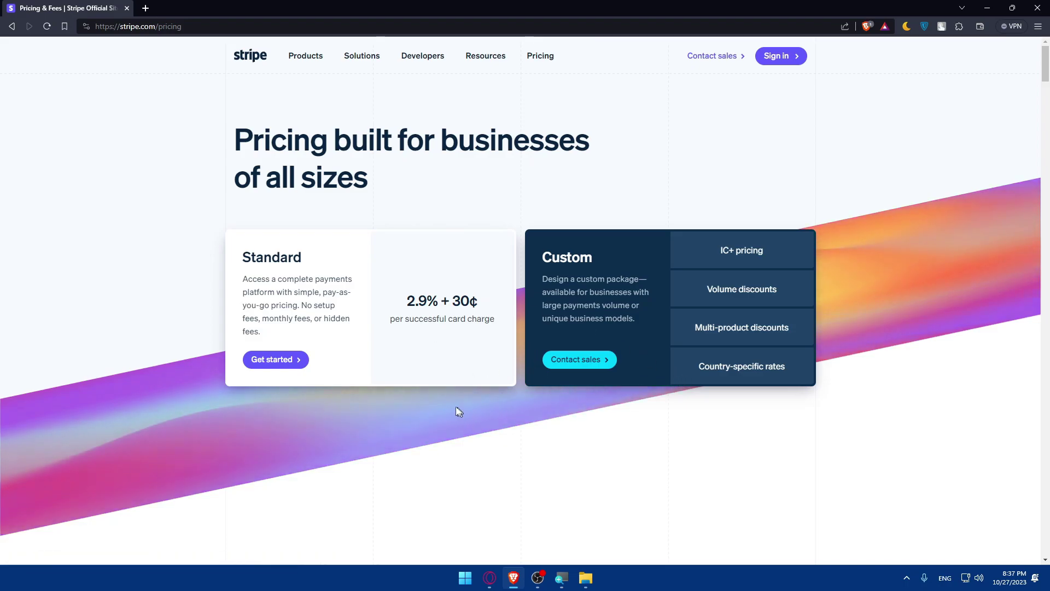
key("alt+Left")
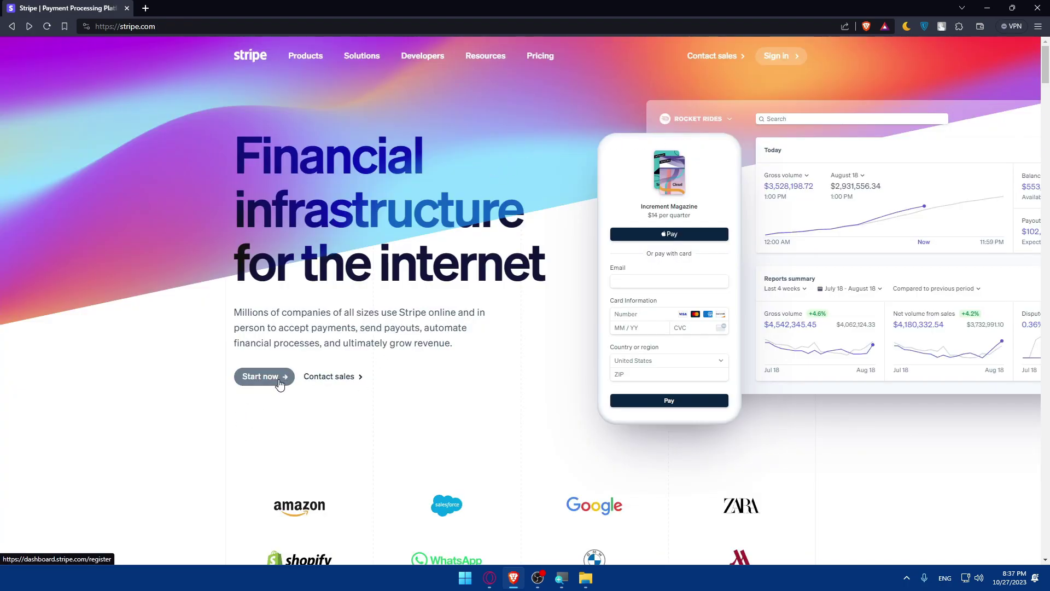
- Open the Stripe sign-in page and fill in the saved account e-mail
left_click(777, 61)
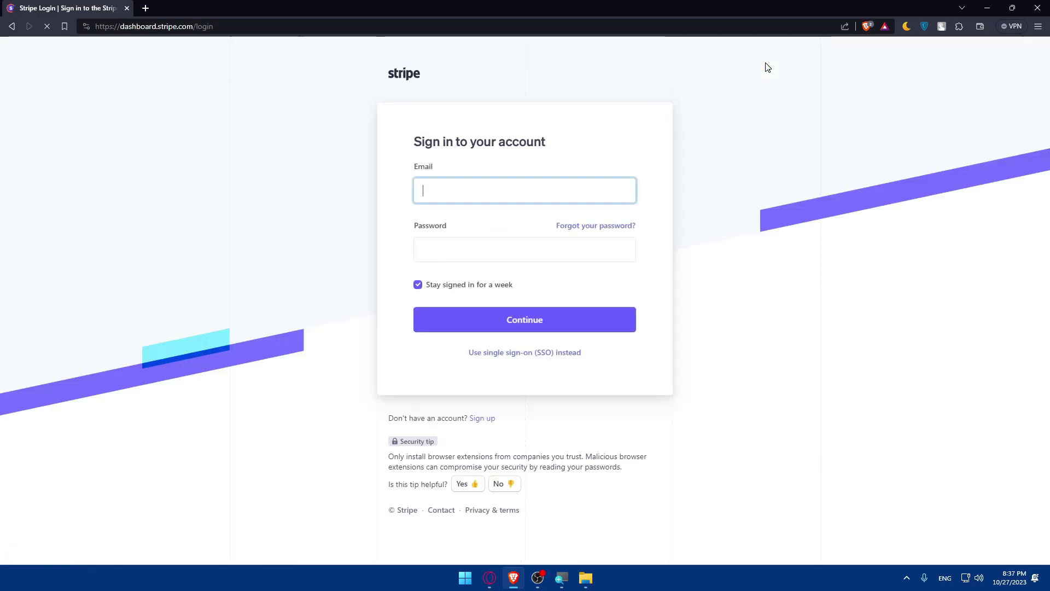
left_click(559, 185)
left_click(526, 215)
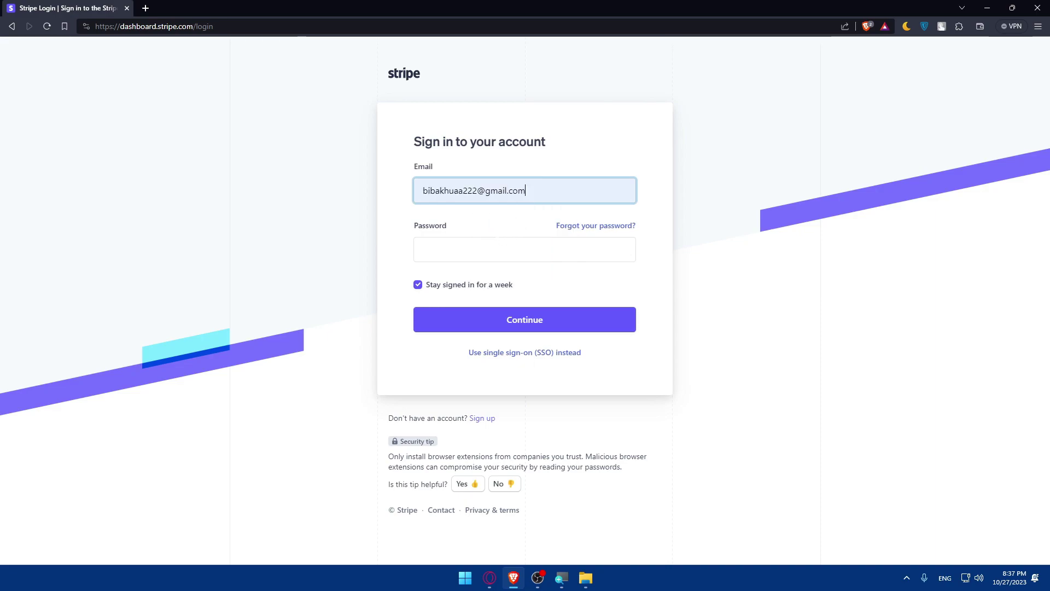
left_click(525, 249)
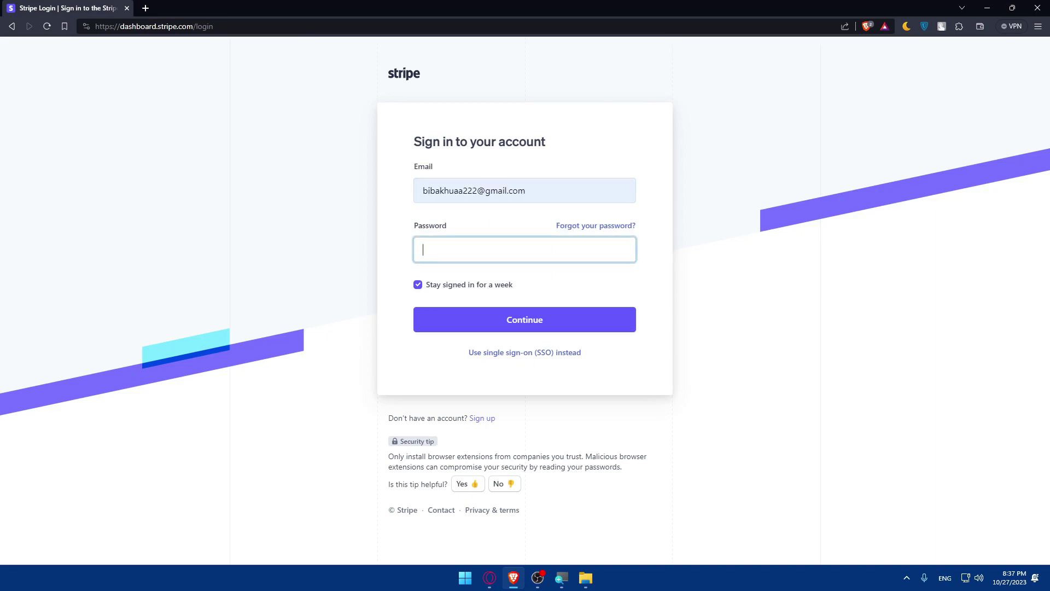
left_click(489, 374)
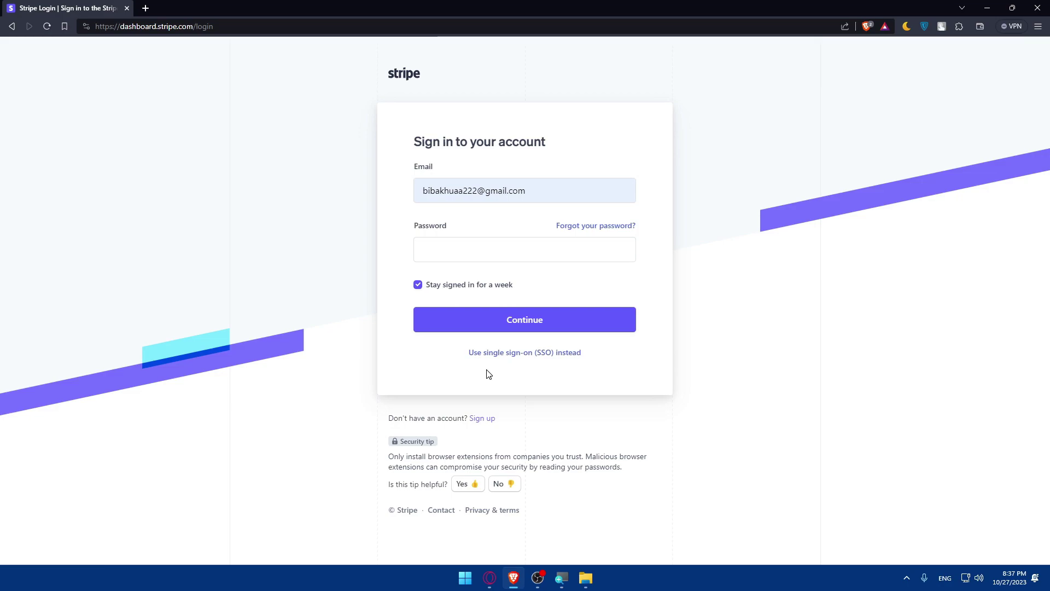
- Enter the account password and submit the sign-in details
left_click(523, 257)
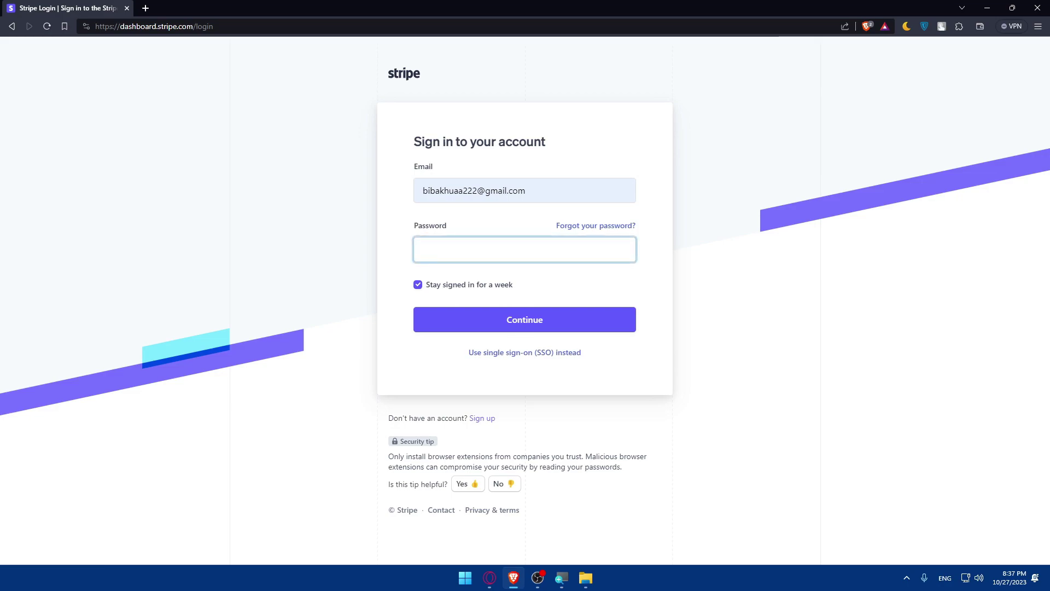
type("••••••••")
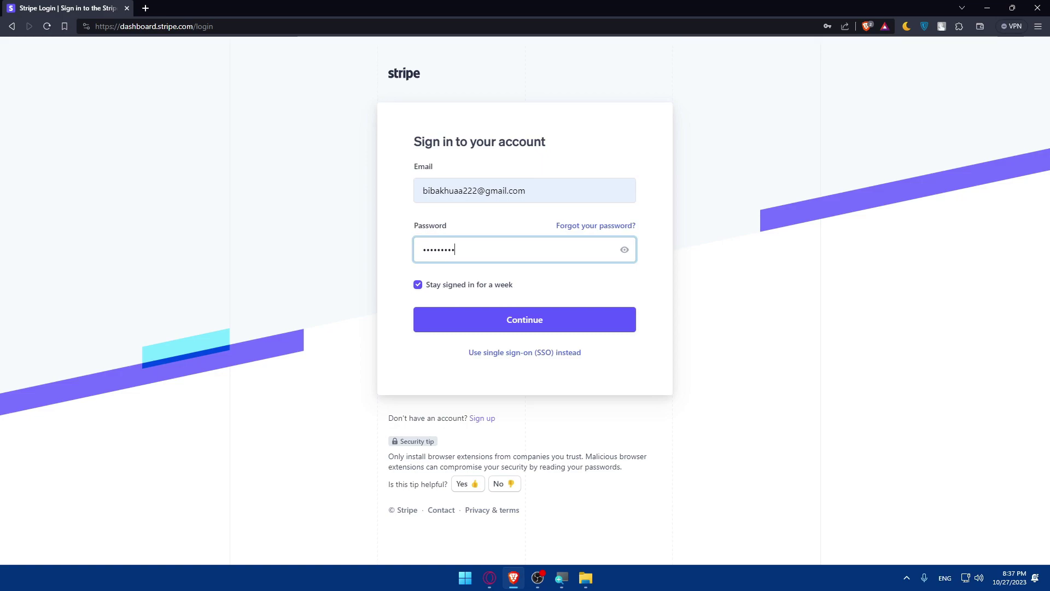
left_click(534, 323)
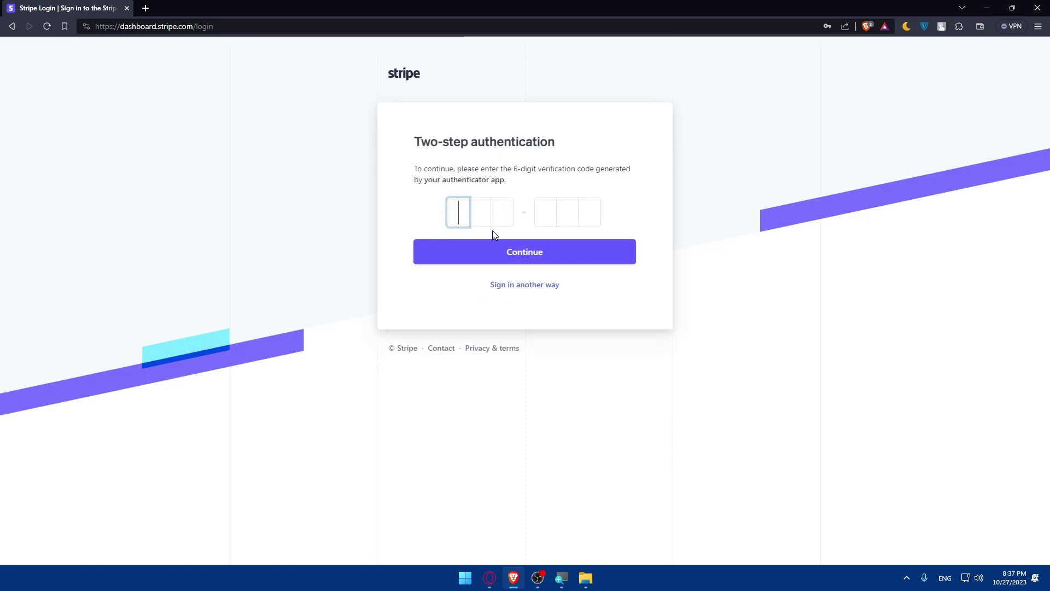
left_click(148, 11)
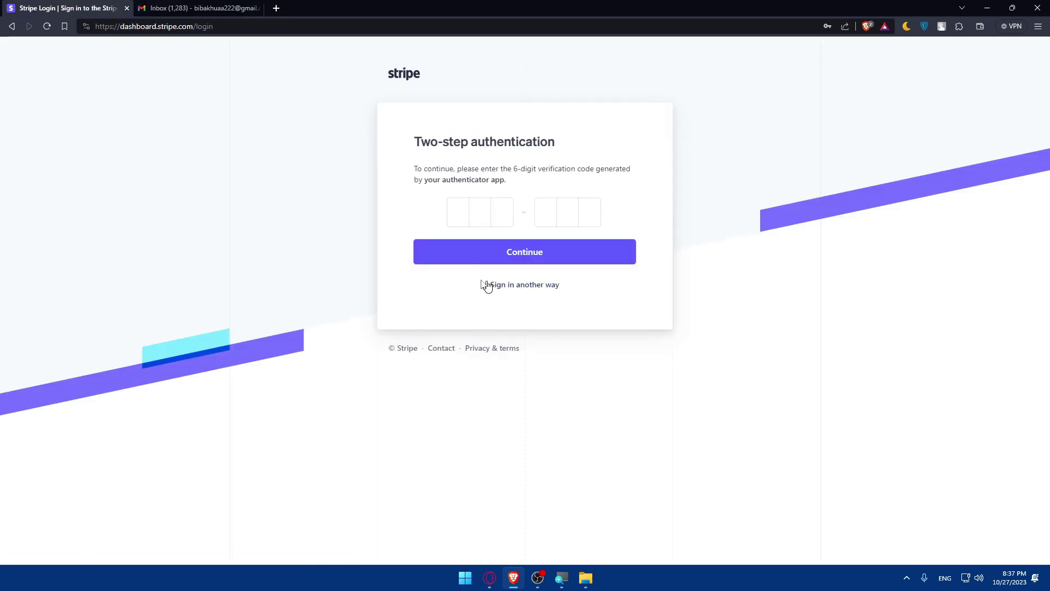
left_click(181, 9)
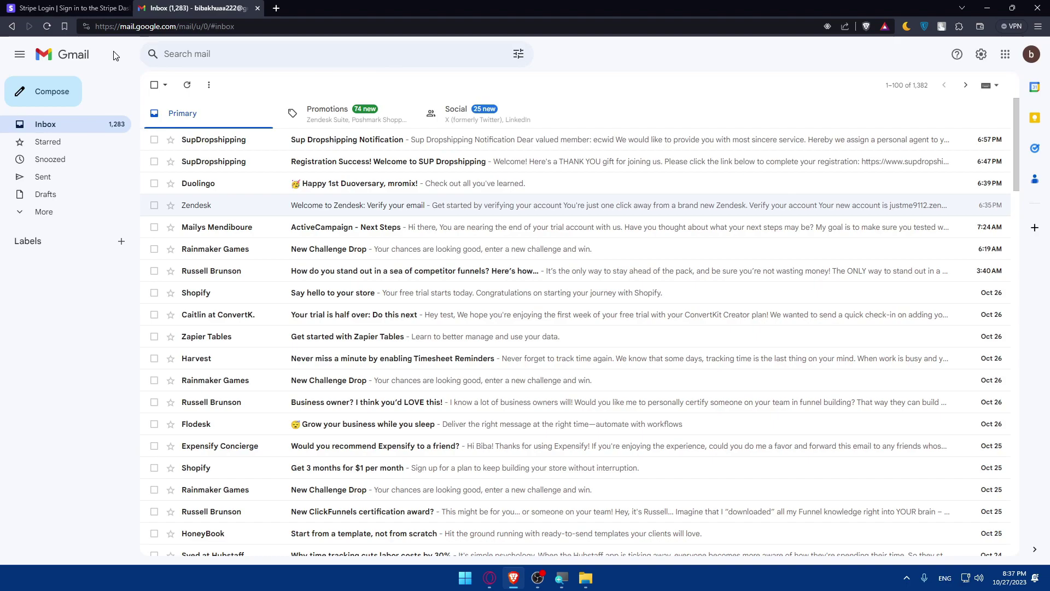
- On the two-step page, report having no listed sign-in method and no backup code
left_click(257, 8)
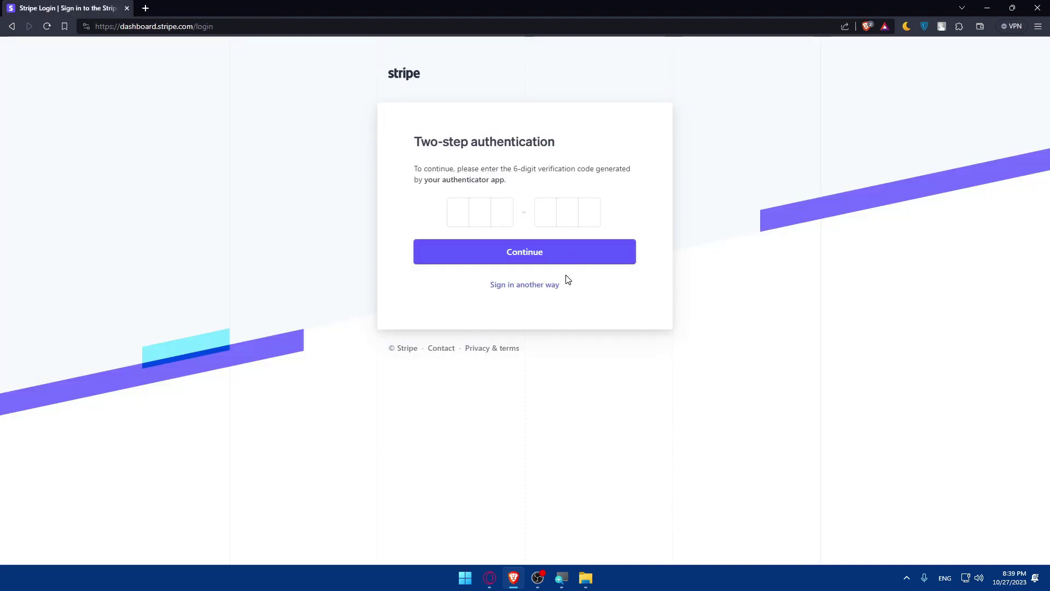
left_click(545, 284)
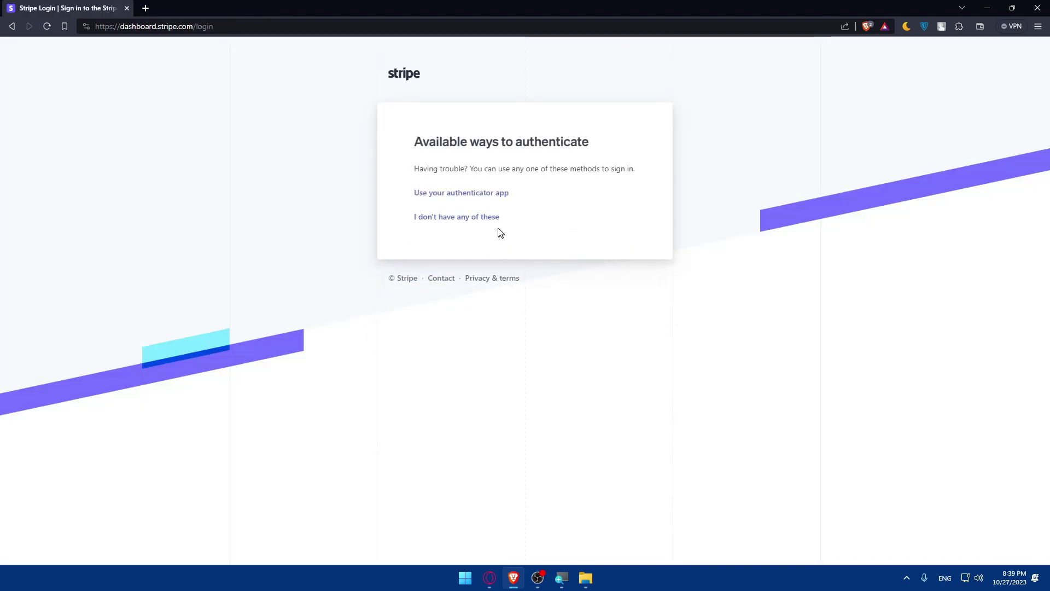
left_click(481, 218)
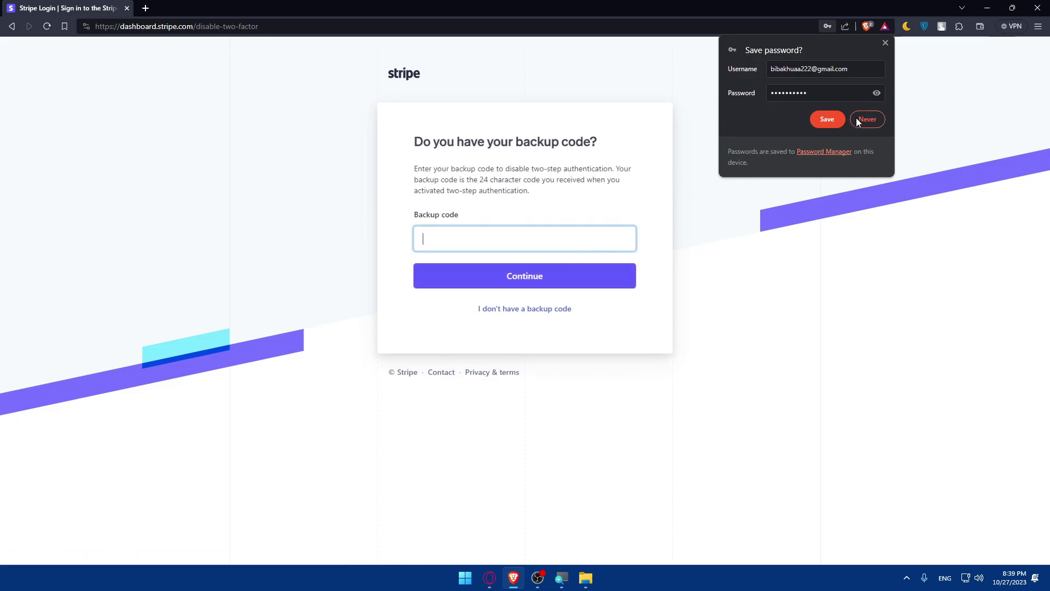
left_click(885, 42)
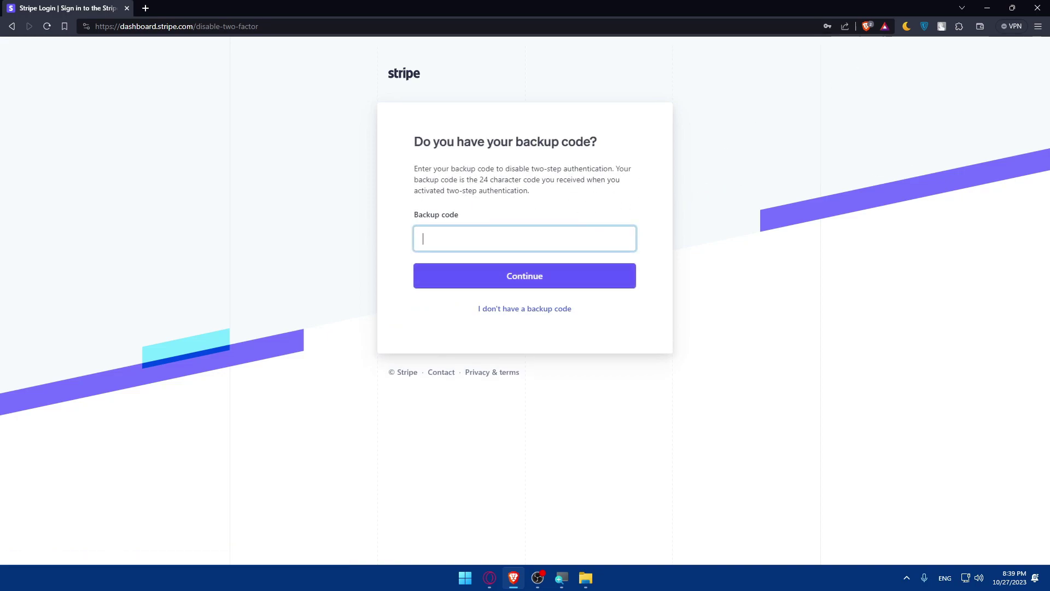
left_click(520, 309)
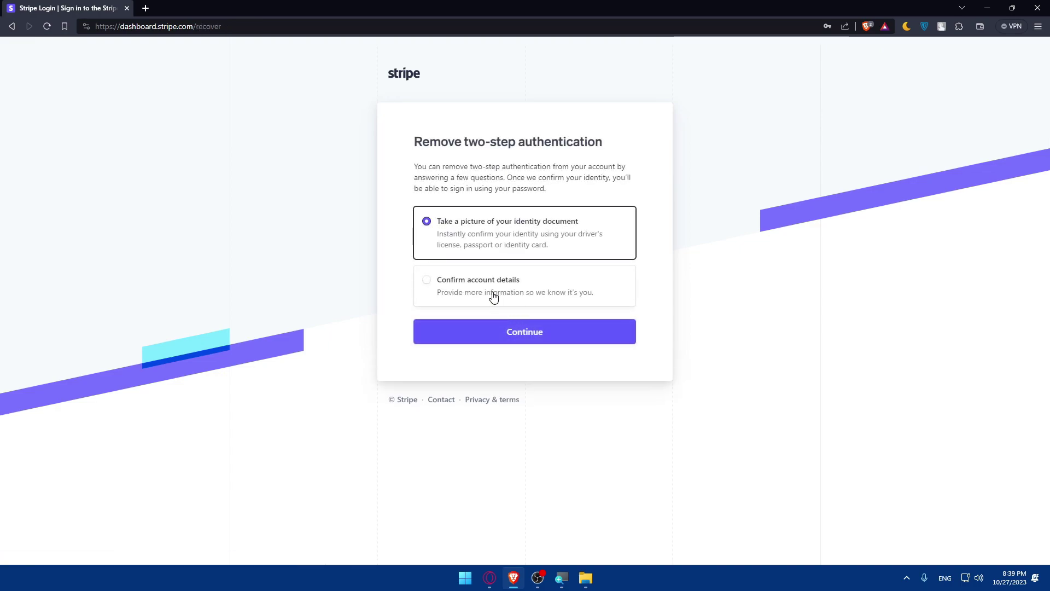
- Choose confirming identity via account details, then cancel back to the sign-in page
left_click(487, 297)
left_click(502, 327)
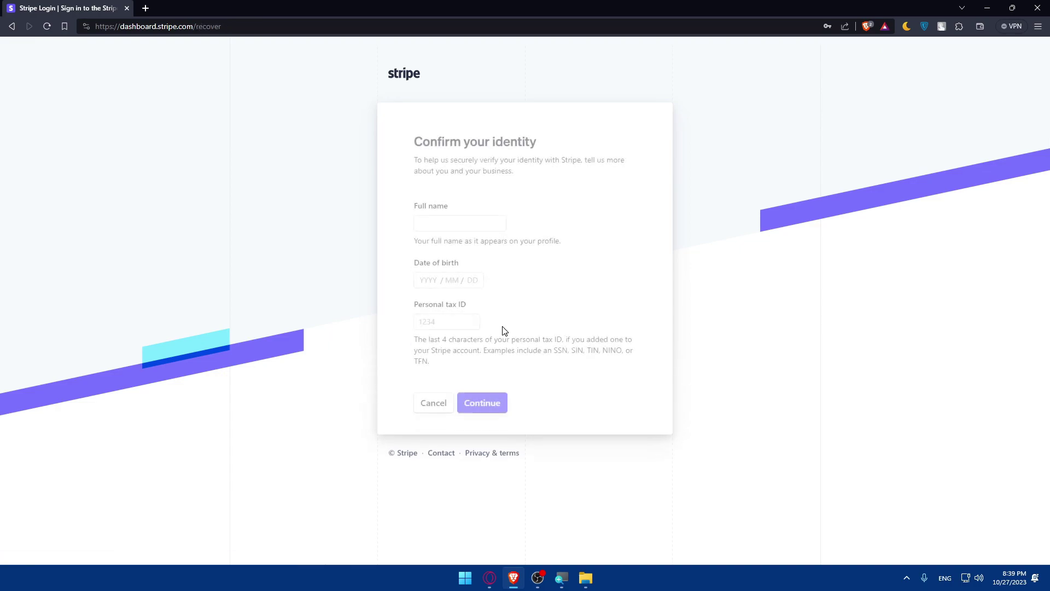
left_click(465, 226)
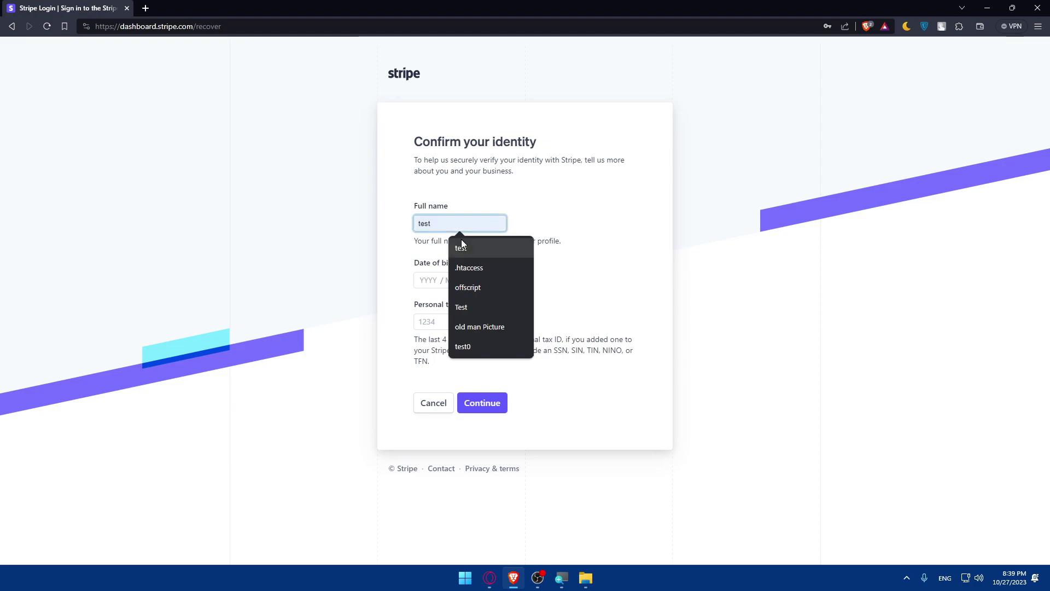
left_click(531, 209)
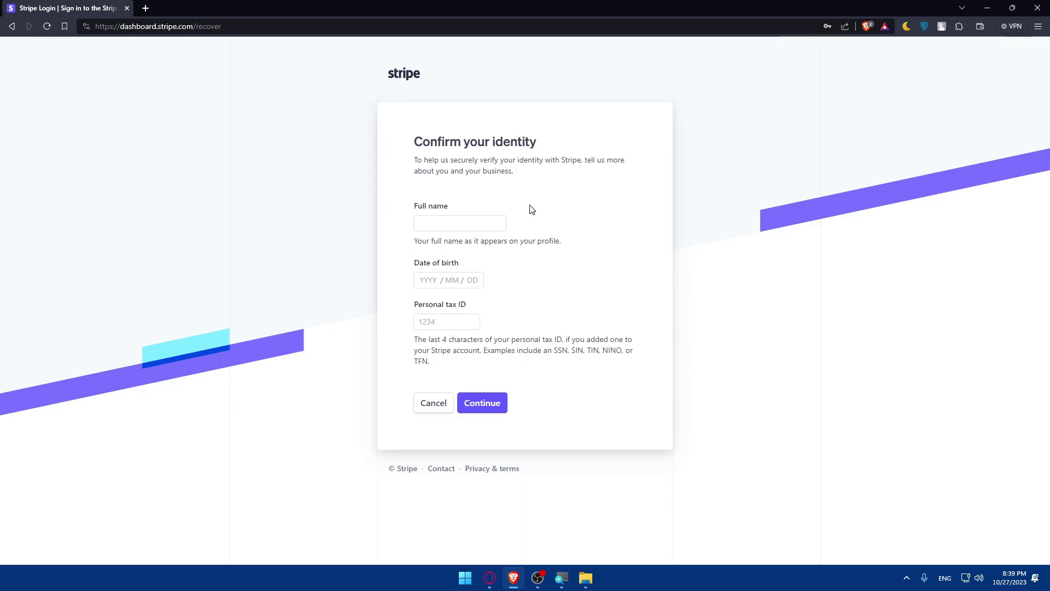
left_click(426, 409)
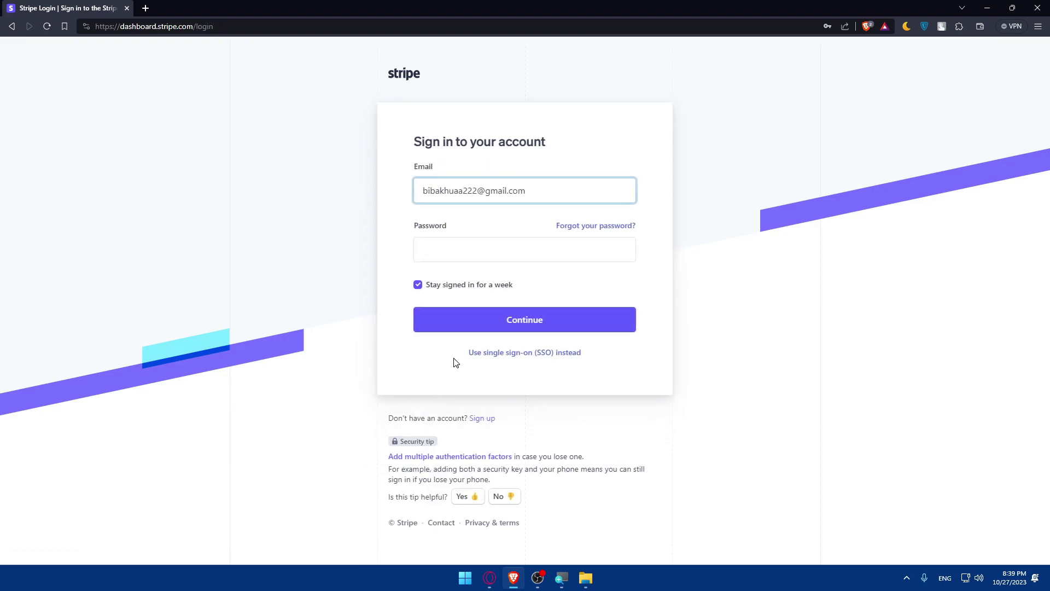
- Open the sign-up form and fill in the full name from a saved entry
left_click(478, 420)
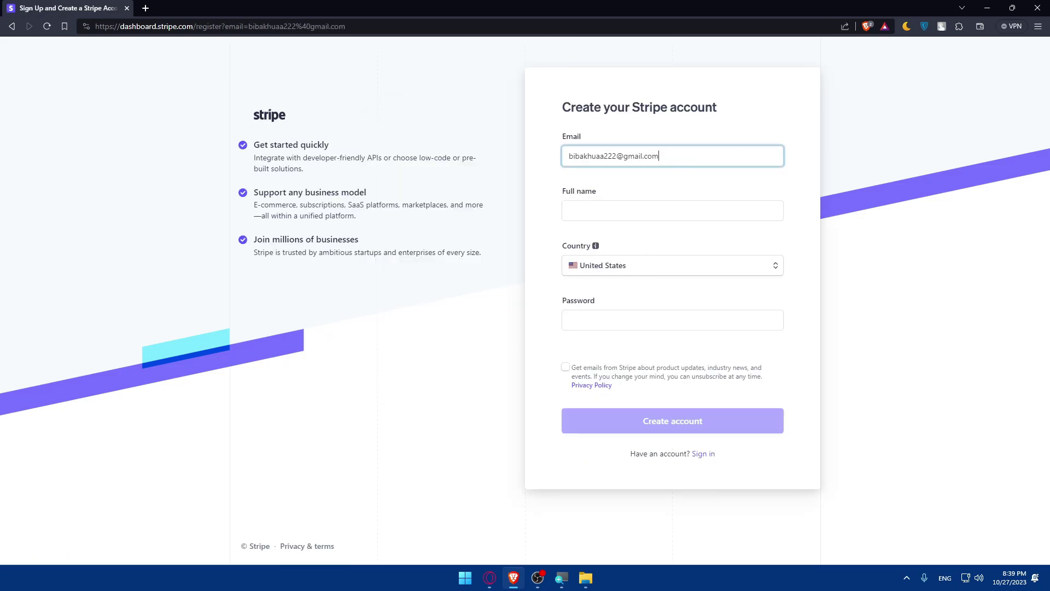
left_click_drag(659, 156, 553, 155)
left_click(569, 211)
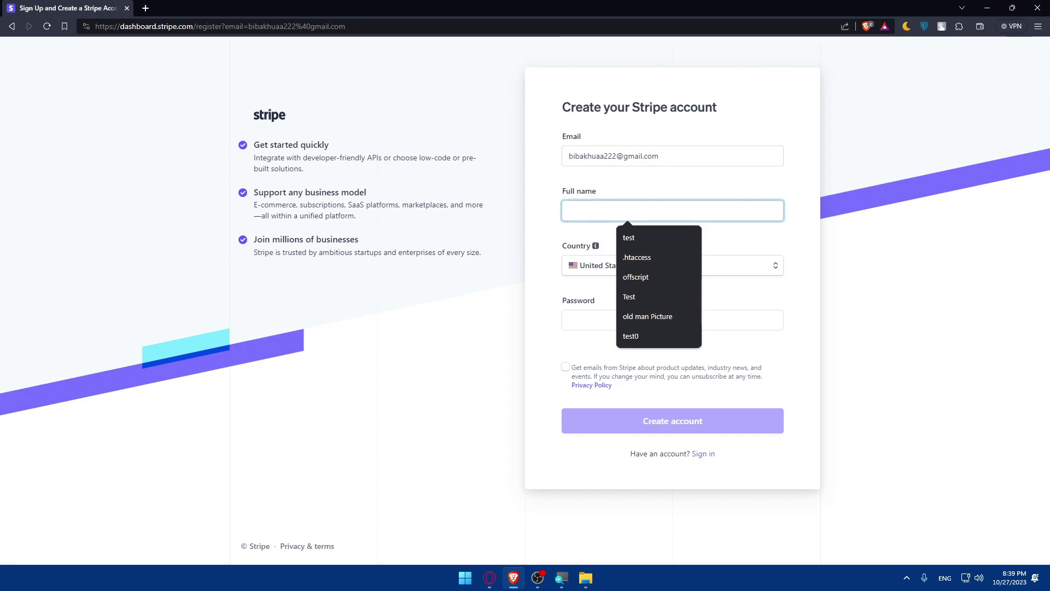
left_click(634, 236)
type("bibakhuaa")
key("Tab")
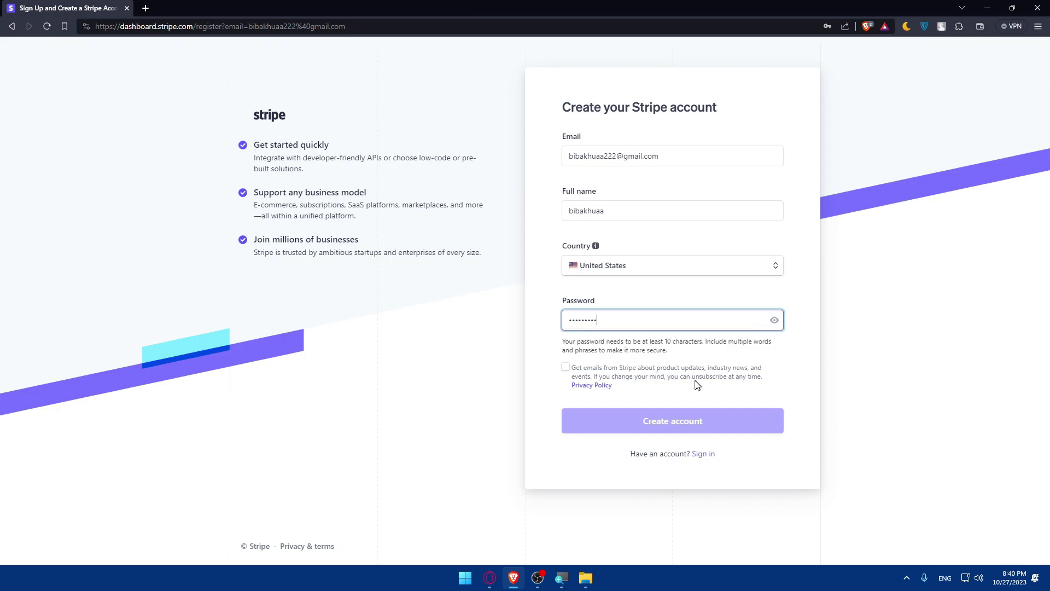
- Complete the password, opt in to product update emails, and submit the registration
left_click(565, 368)
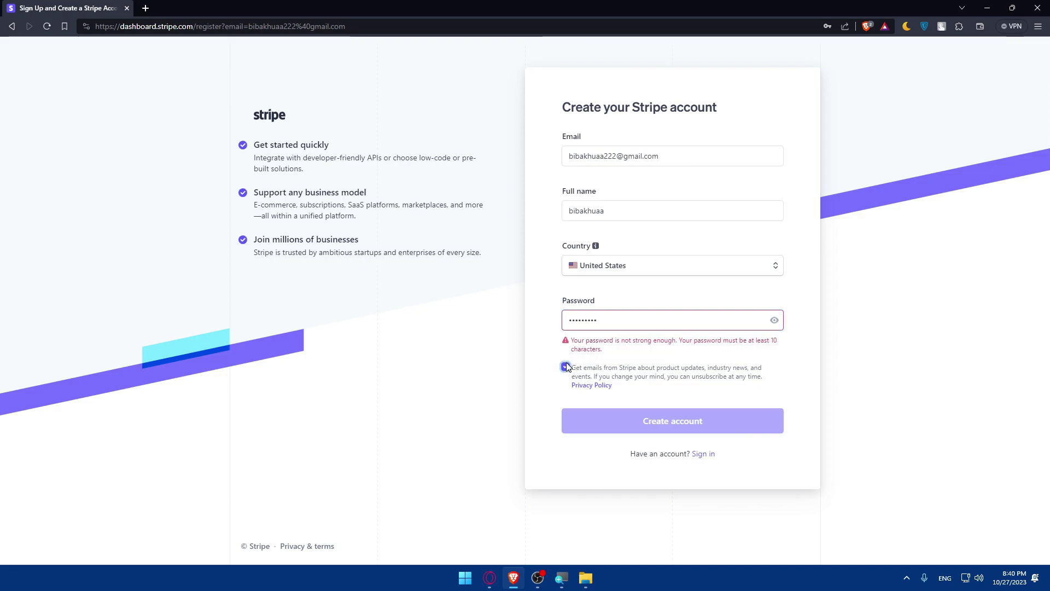
left_click(596, 320)
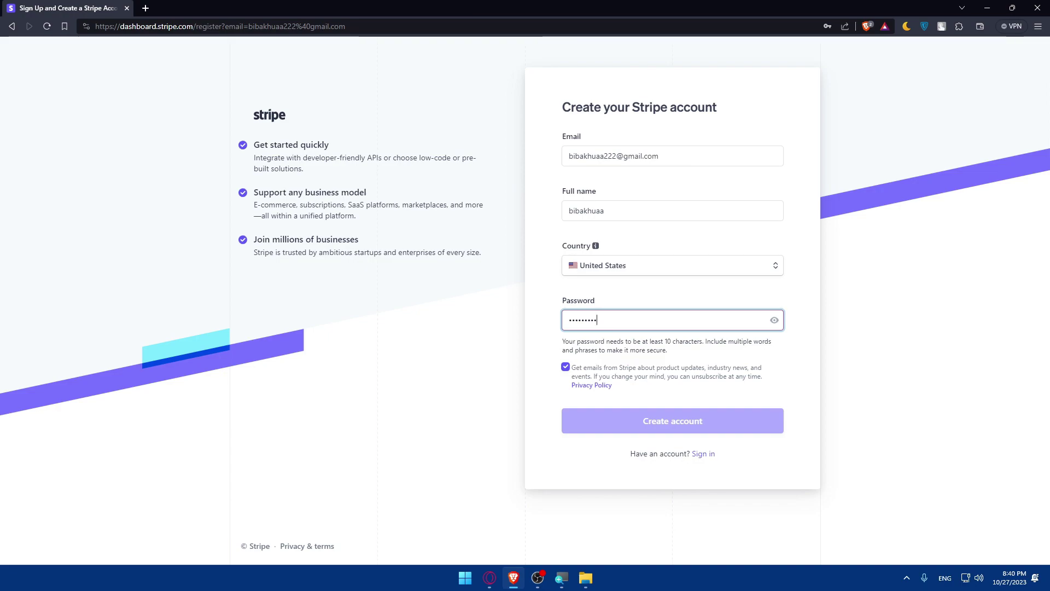
type("•")
left_click(760, 371)
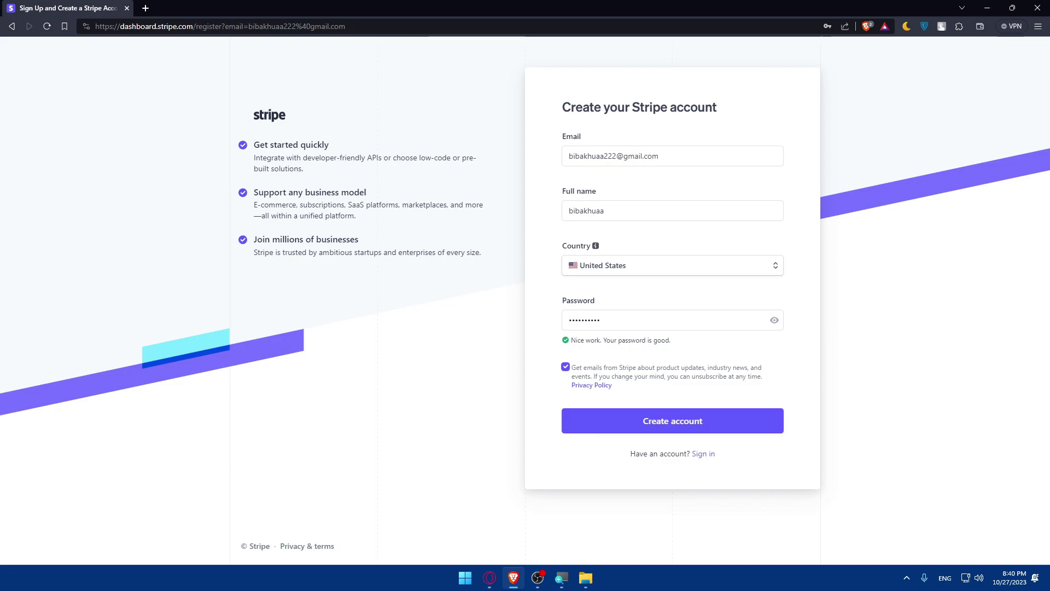
left_click(704, 419)
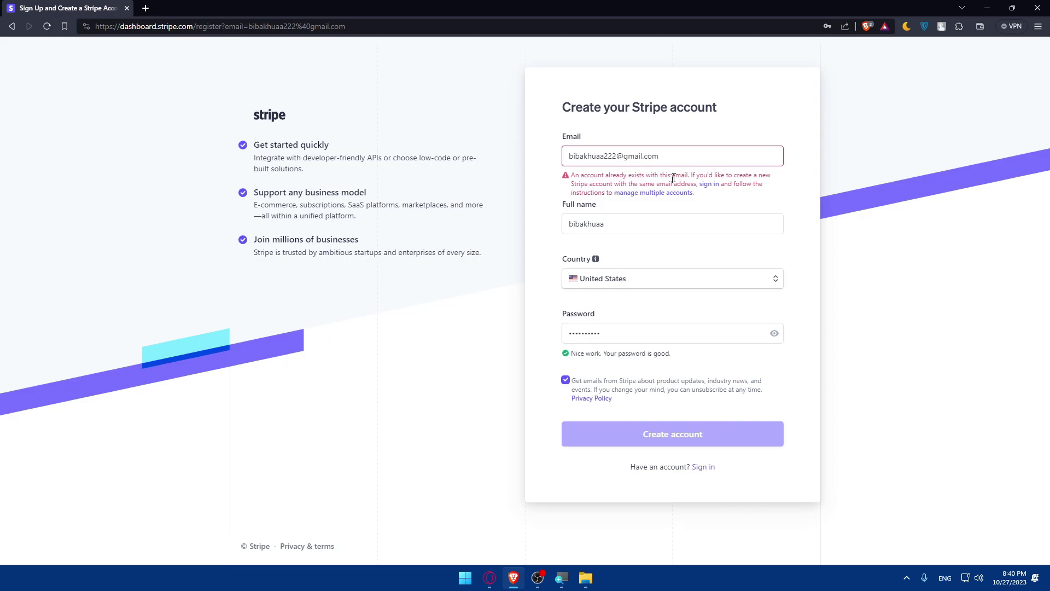
- From the existing-account warning, request a password reset for the saved account e-mail
left_click(709, 185)
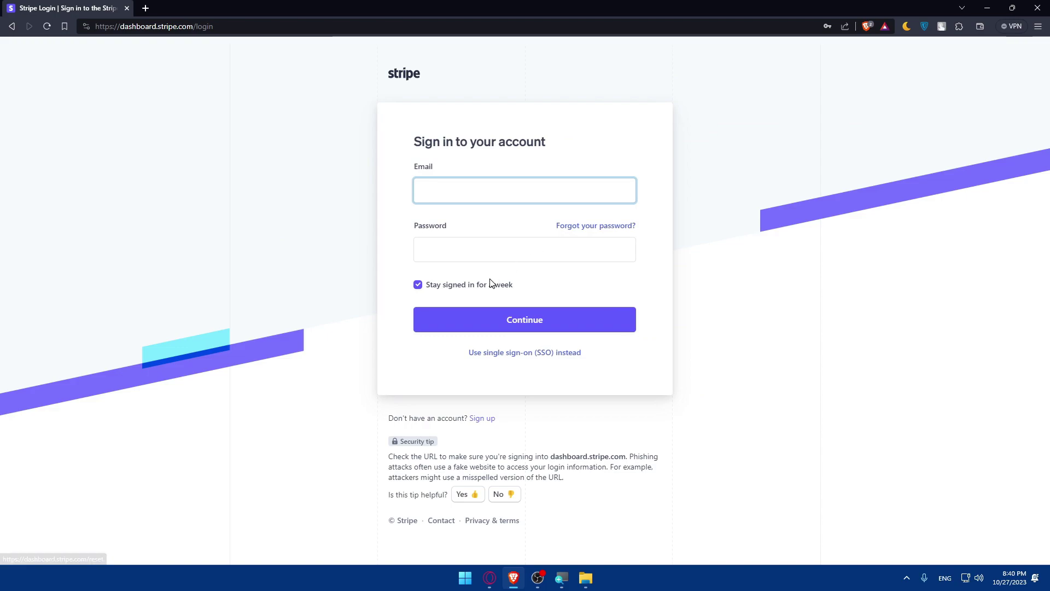
left_click(596, 226)
left_click(479, 234)
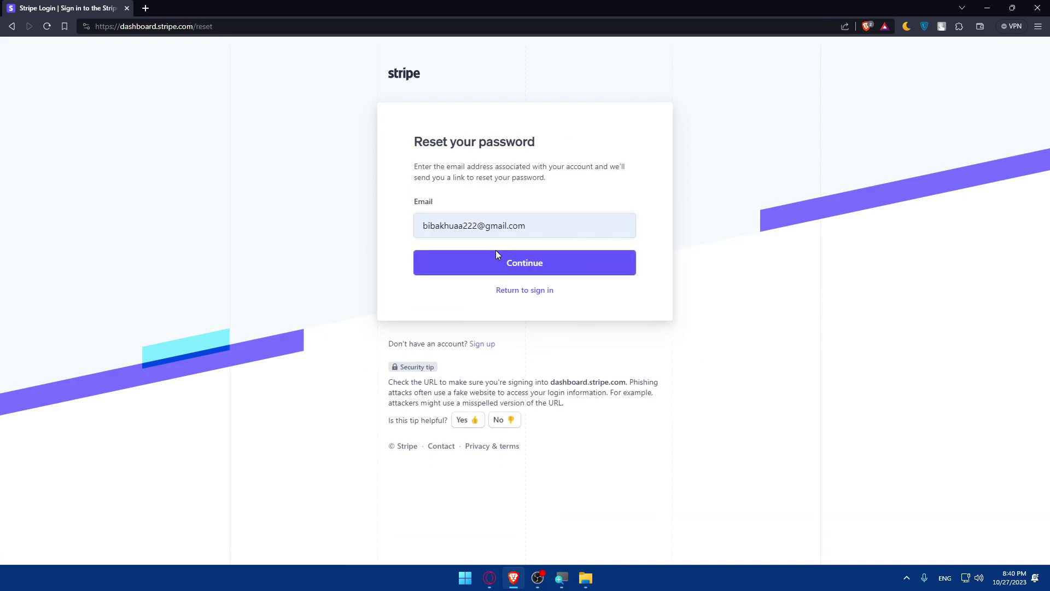
left_click(499, 257)
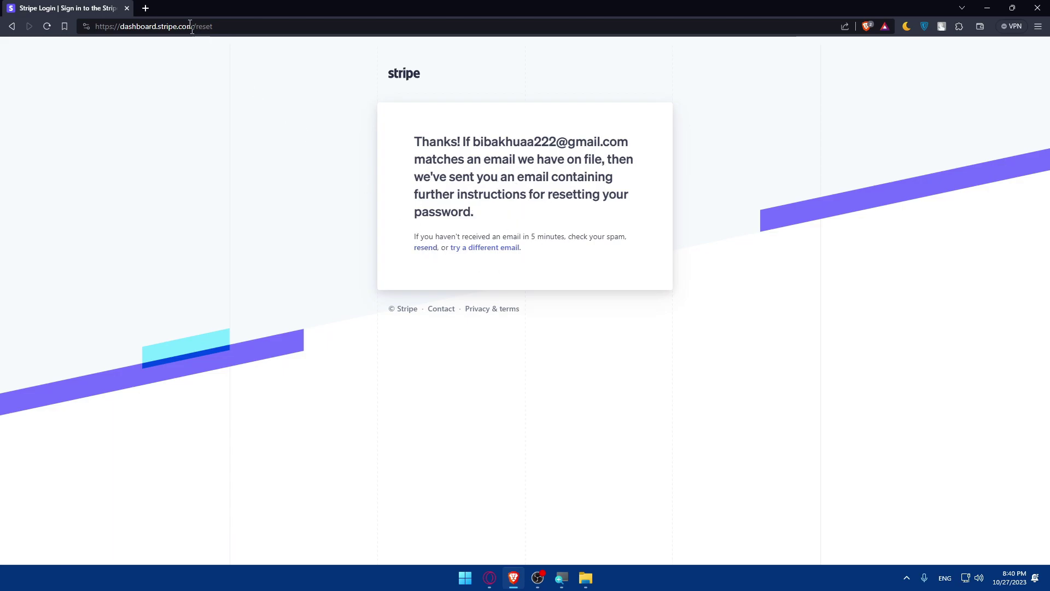
- Open Gmail in a new tab, refresh the inbox, and follow the Stripe reset link
left_click(146, 8)
type("gmail.com")
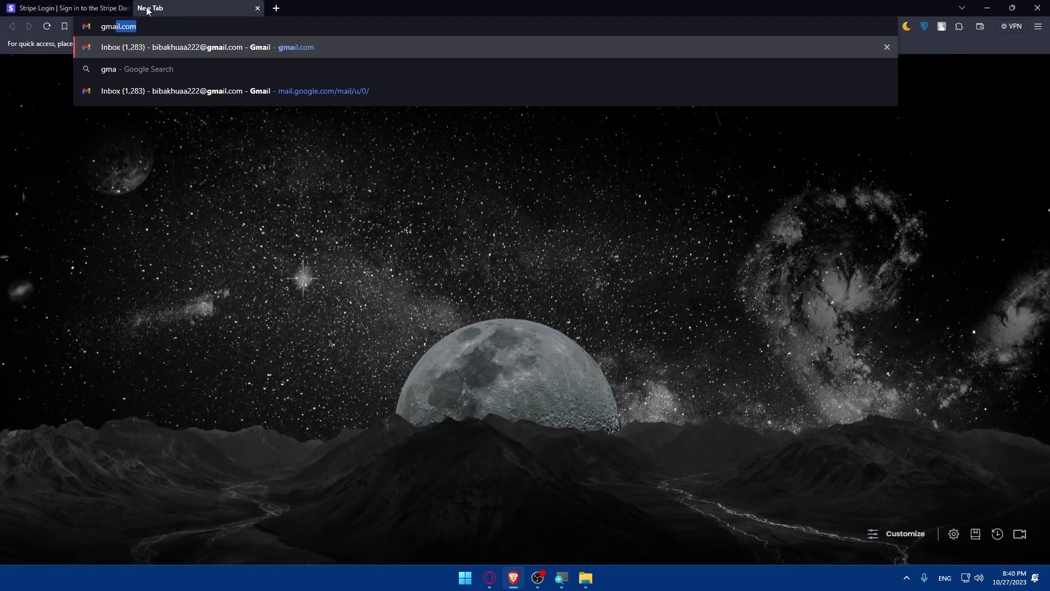
key("Return")
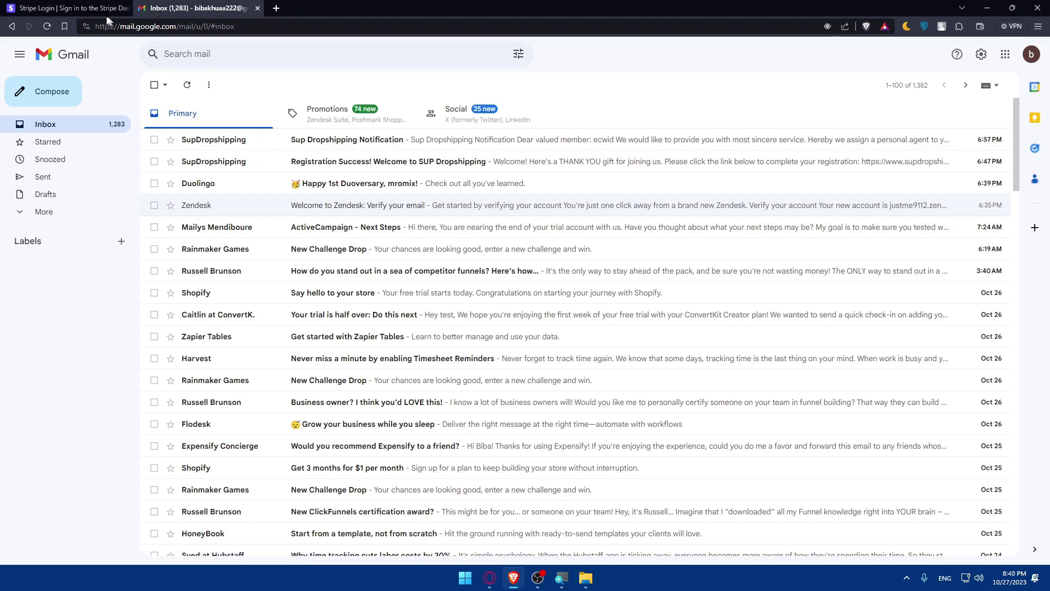
left_click(47, 27)
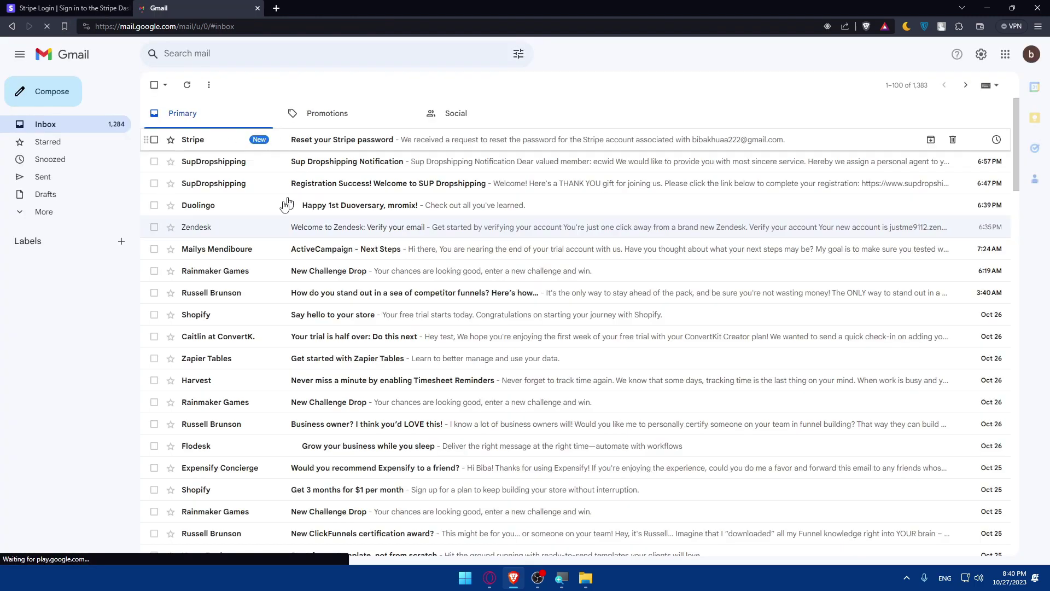
left_click(242, 151)
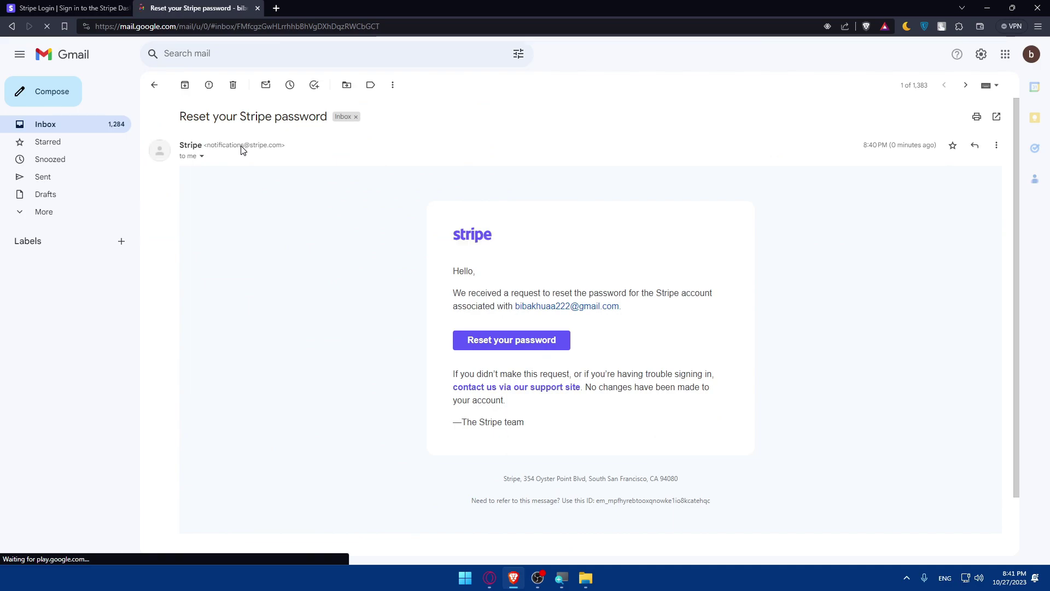
left_click(543, 341)
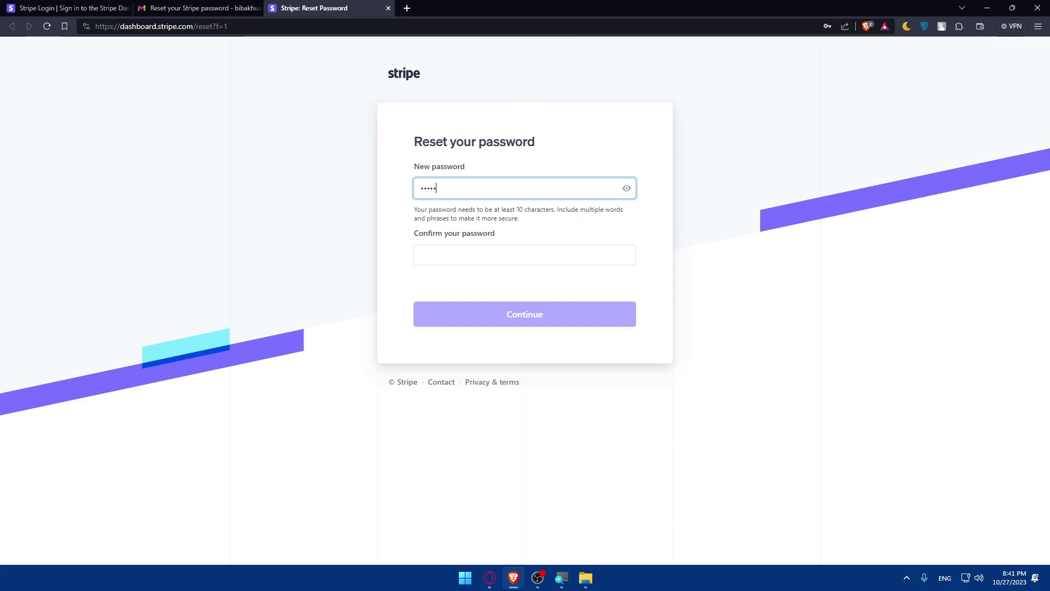
- Enter and confirm the new account password and submit it
type("•••••")
left_click(464, 250)
type("••••••••••")
left_click(487, 312)
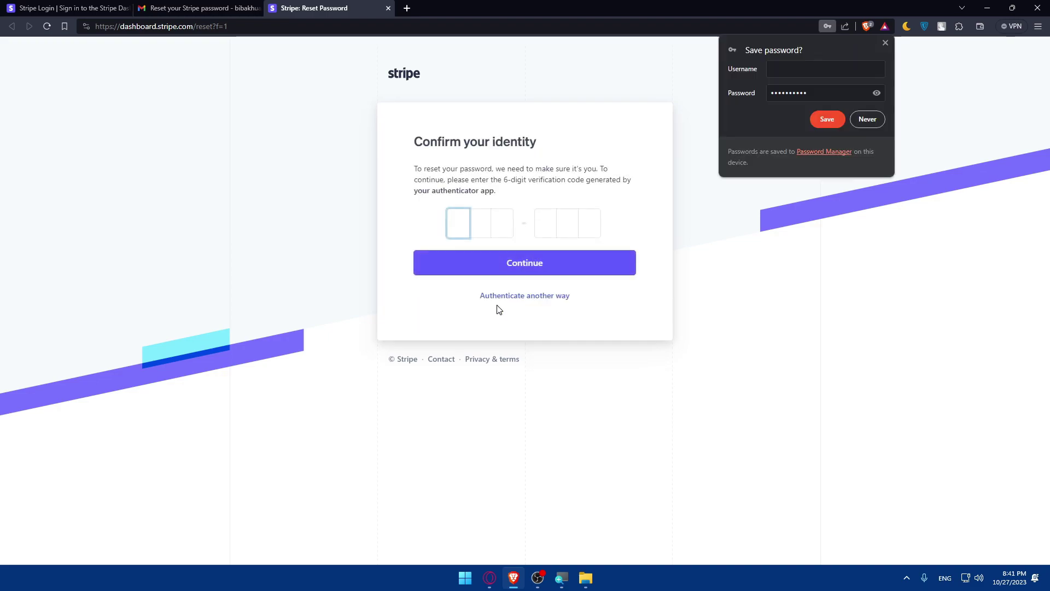
left_click(424, 310)
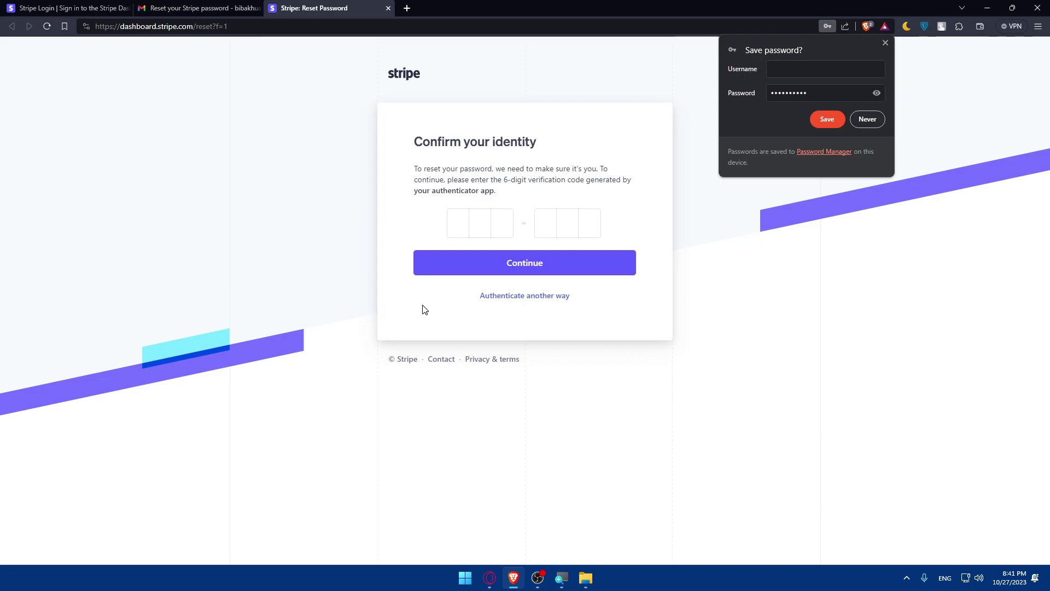
- Enter the 6-digit authenticator code and continue to the Dashboard
left_click(459, 223)
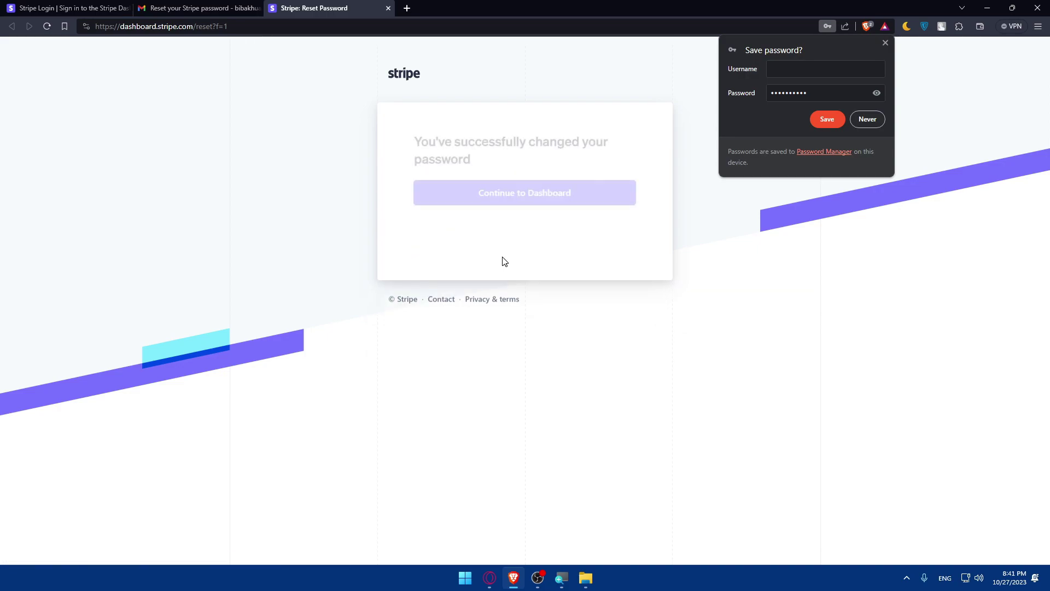
left_click(498, 200)
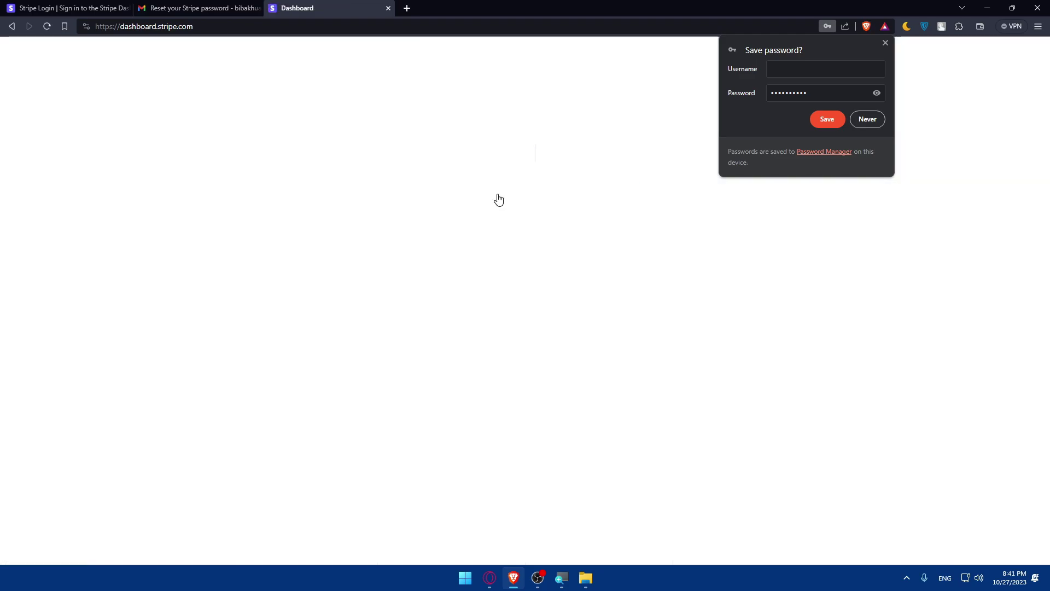
- Dismiss the save-password prompt and navigation tour tip, then leave the payments activation setup
left_click(886, 43)
left_click(264, 87)
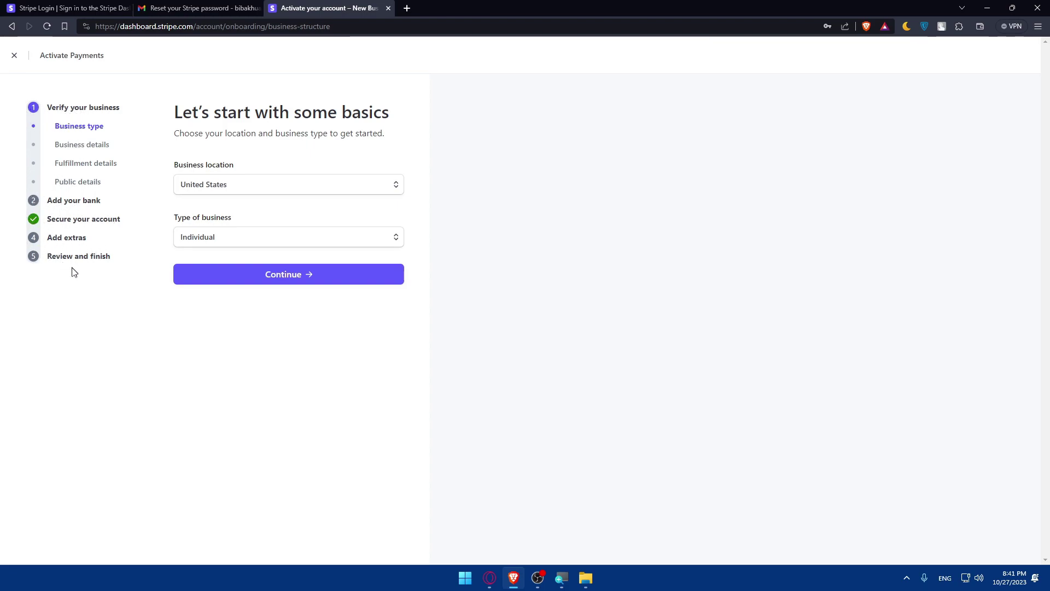
left_click(14, 55)
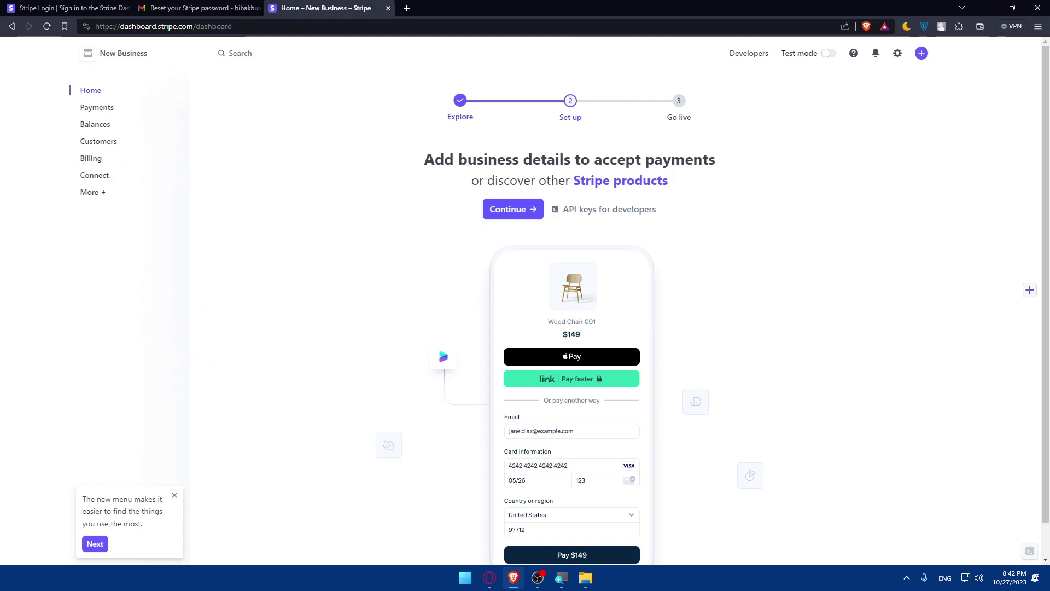
- Load ecwid.com in a new browser tab
left_click(406, 8)
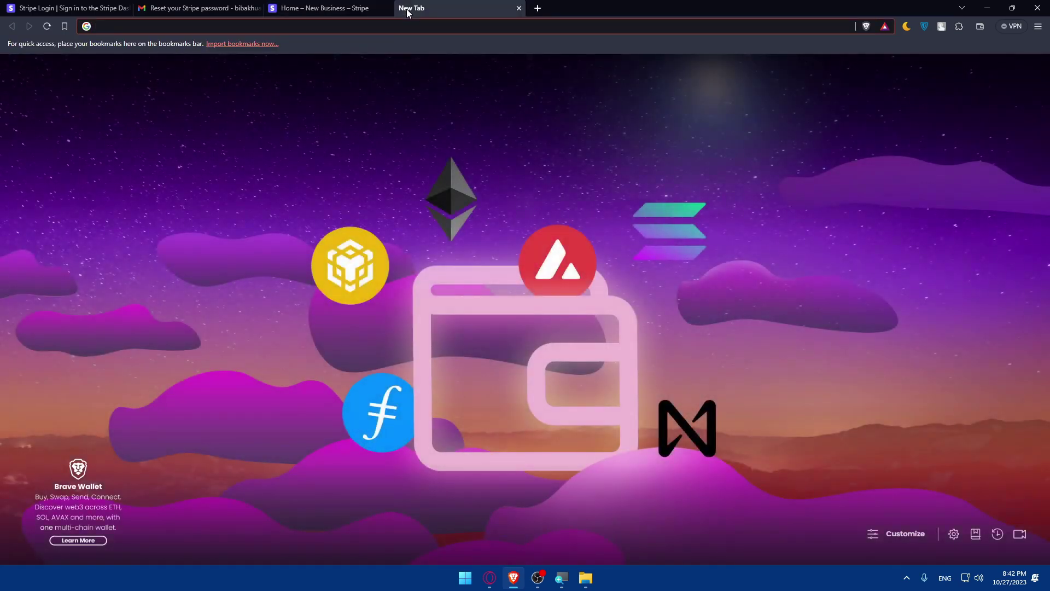
type("ecwid")
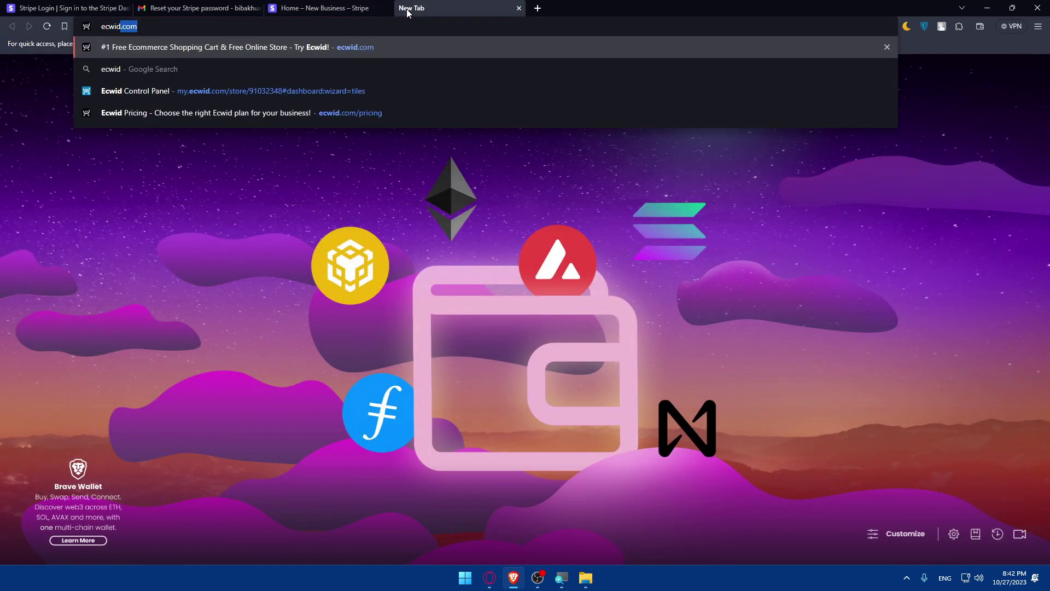
type(".com")
key("Return")
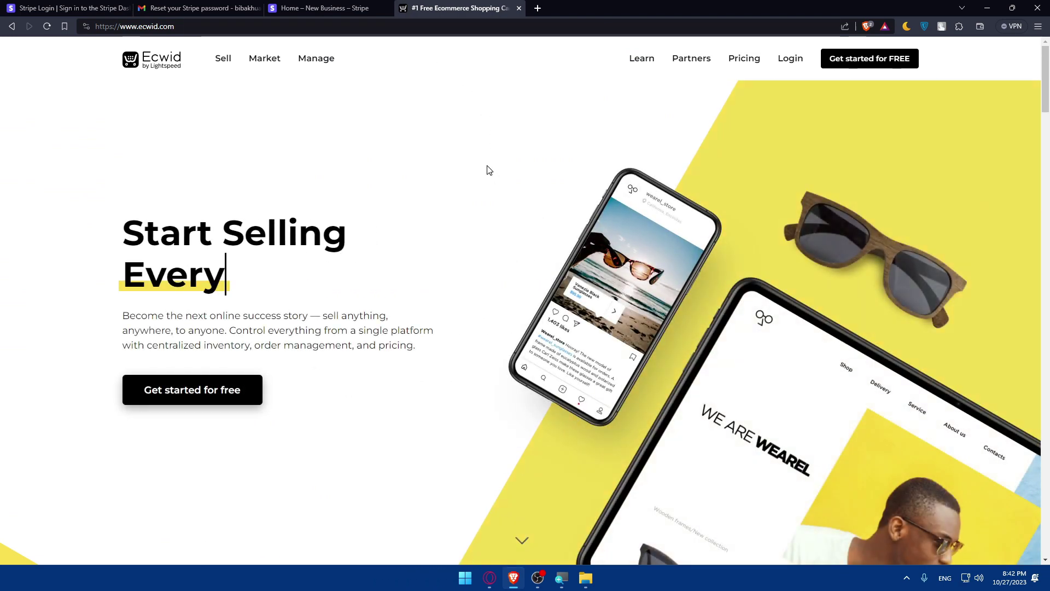
scroll(485, 166, "down", 20)
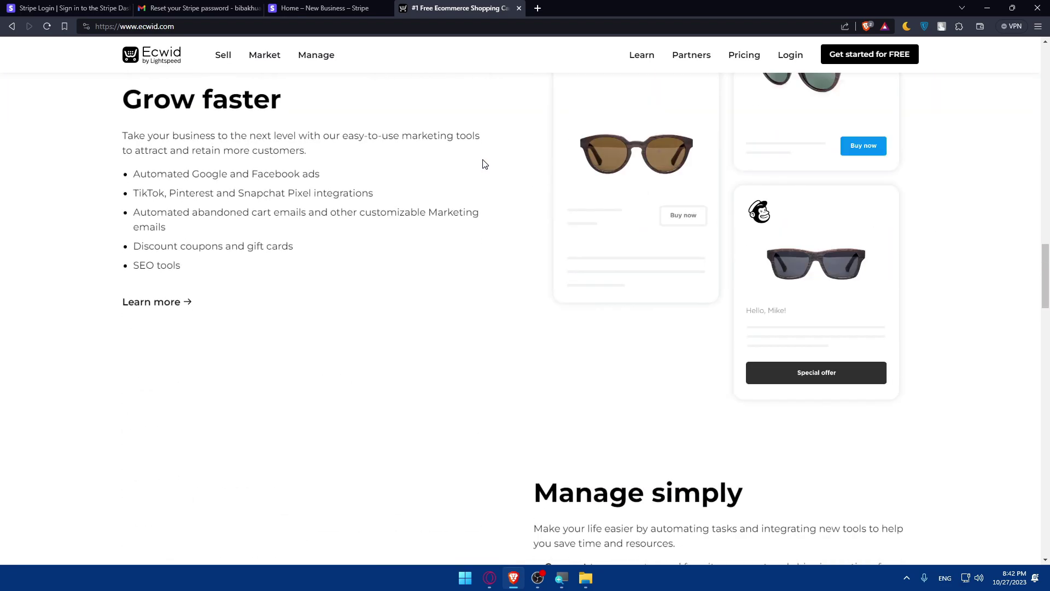
scroll(485, 164, "up", 20)
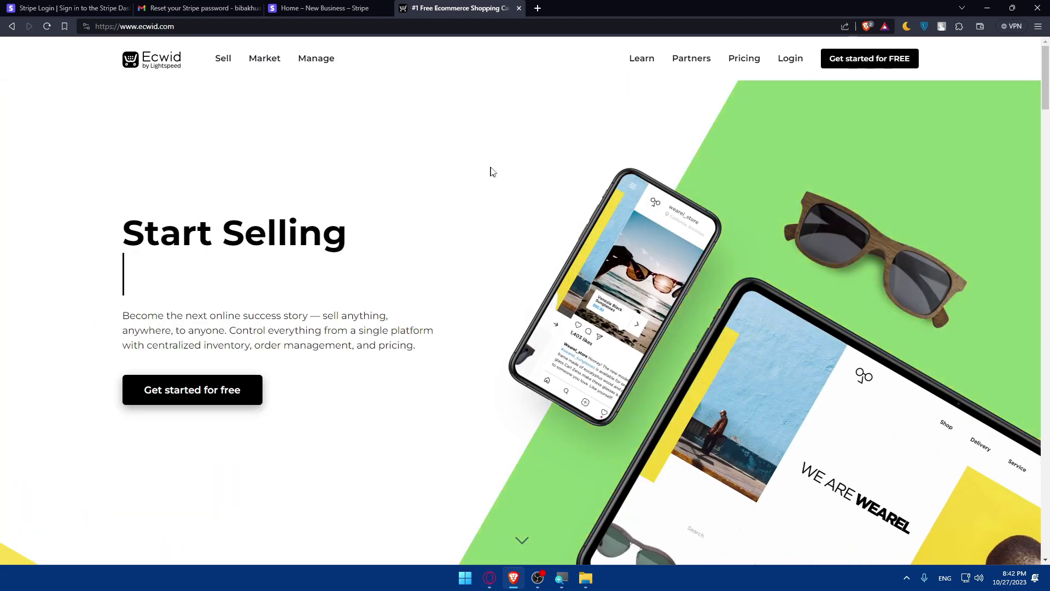
- View Ecwid's pricing plans with monthly prices shown
left_click(743, 58)
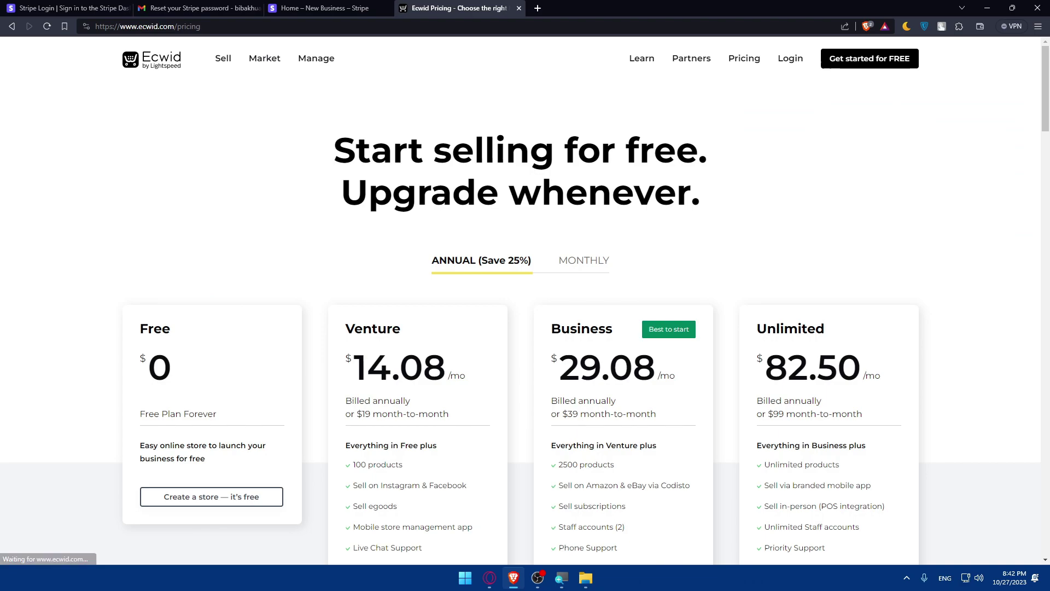
scroll(569, 354, "down", 3)
left_click(601, 83)
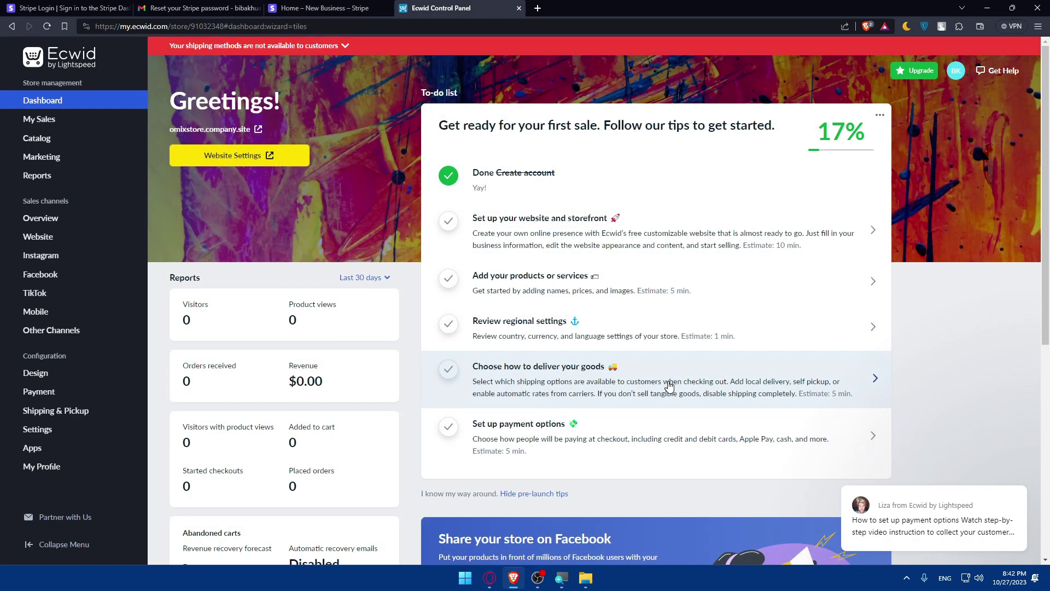
- Dismiss the chat pop-up, open Ecwid's Payment settings and scroll to 'Other ways to get paid'
left_click(1004, 473)
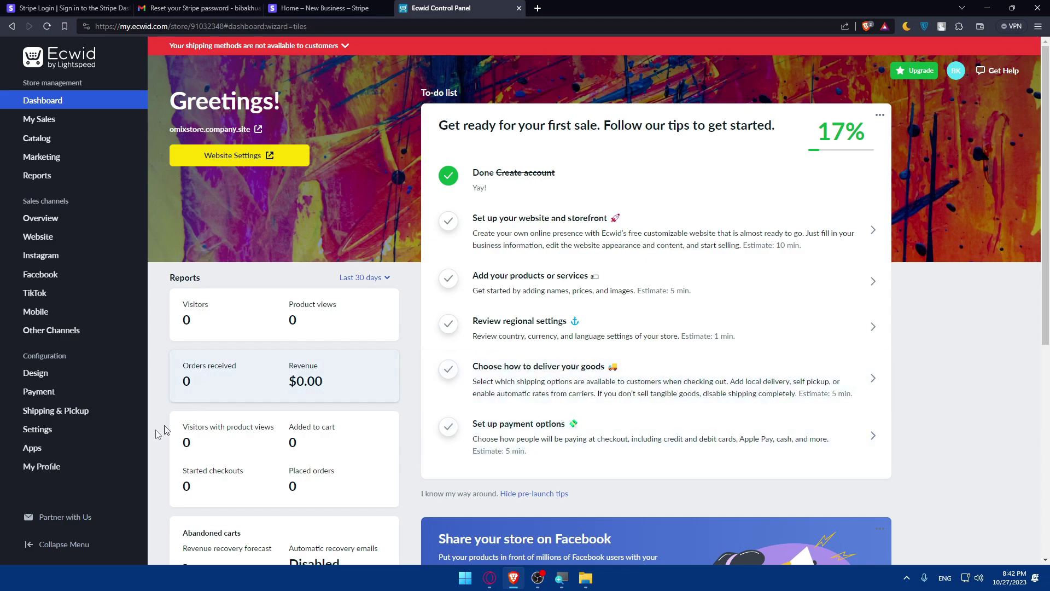
left_click(43, 394)
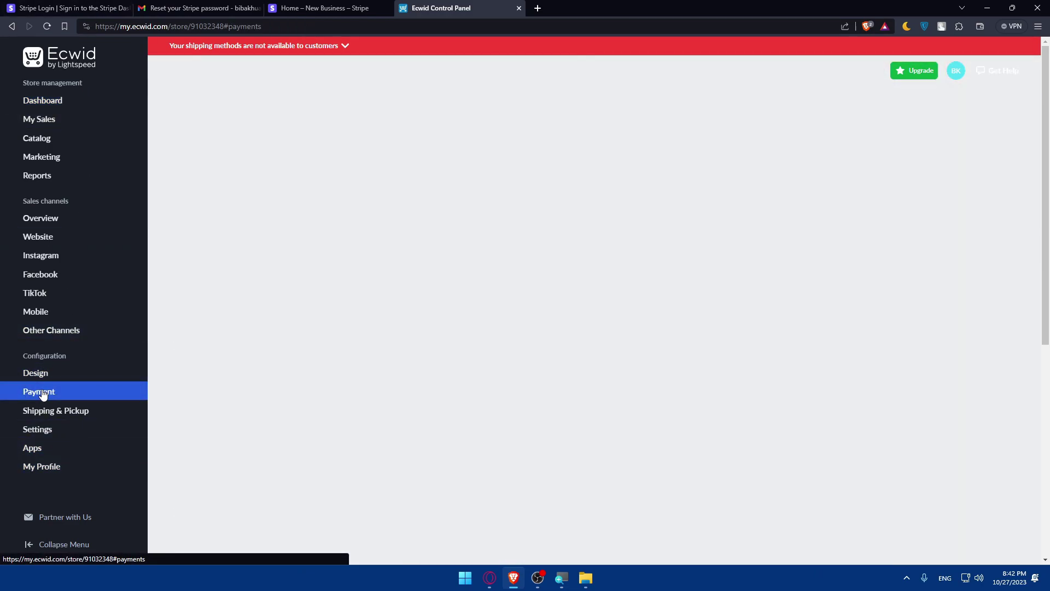
scroll(317, 364, "down", 7)
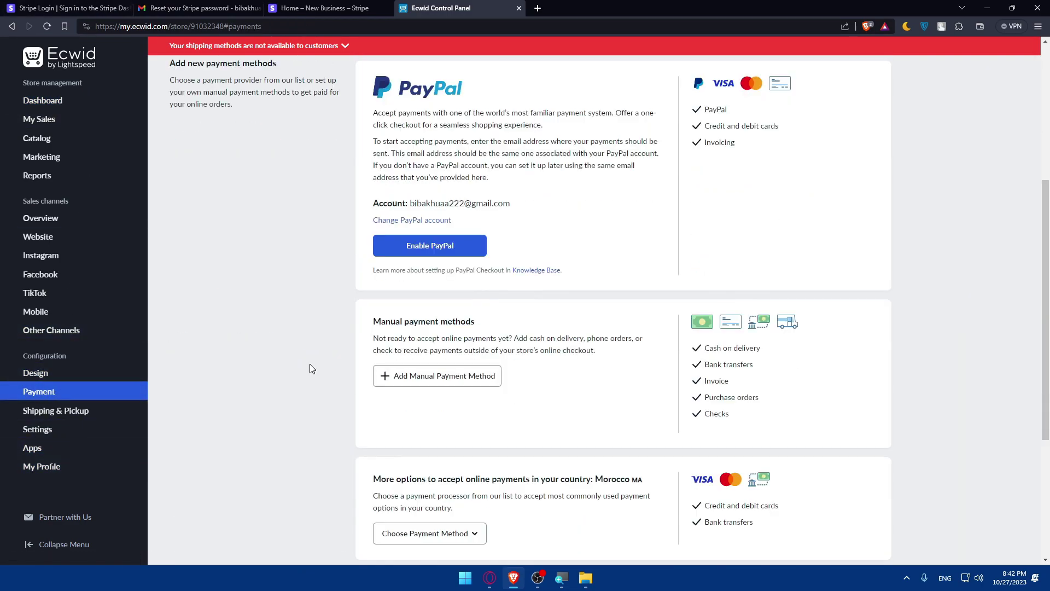
scroll(316, 364, "down", 3)
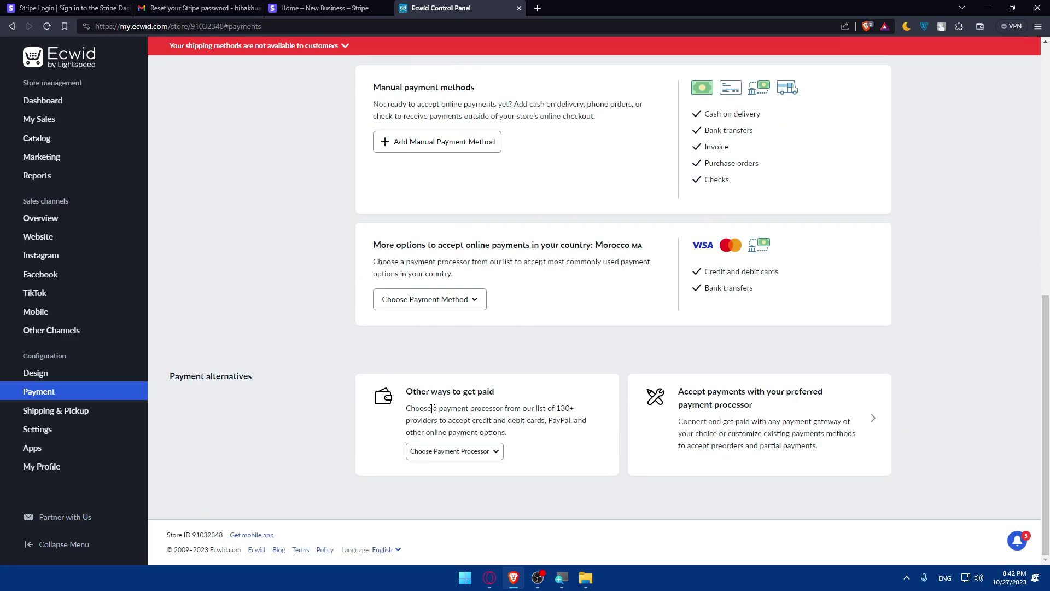
left_click_drag(406, 391, 511, 392)
left_click(488, 405)
left_click(469, 451)
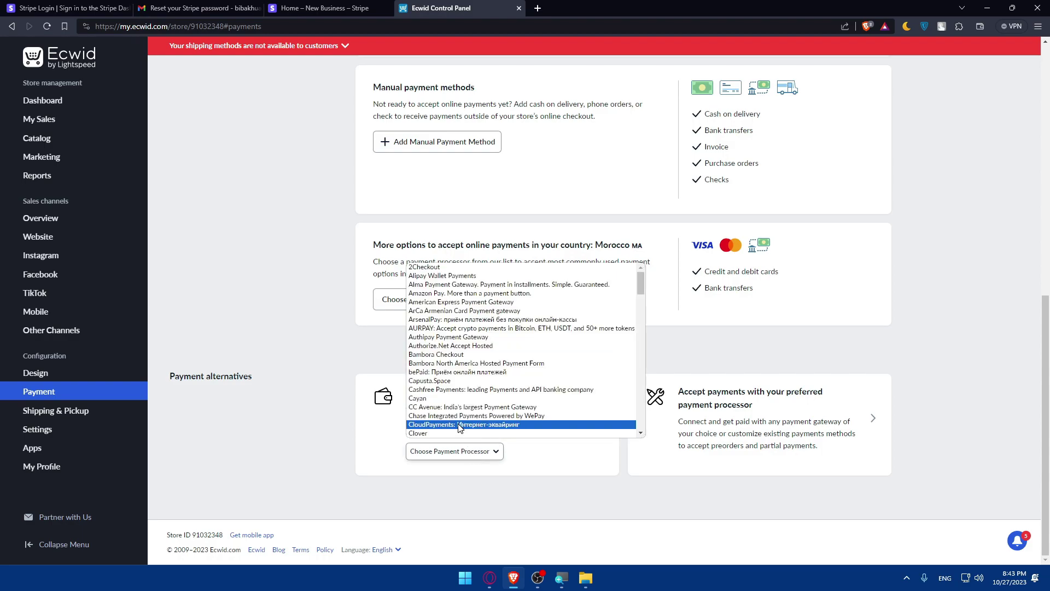
key("s")
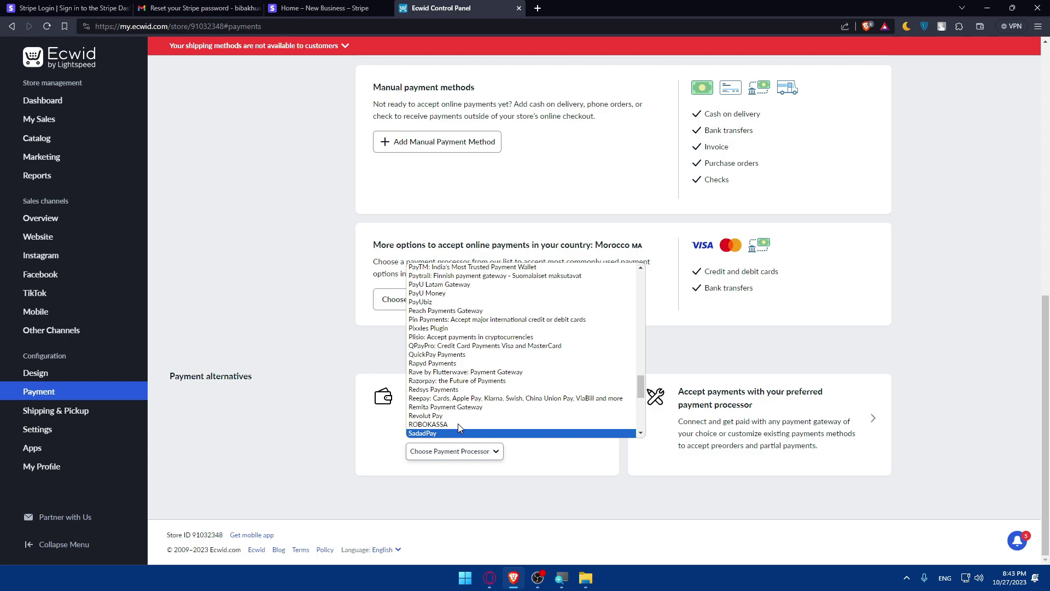
key("s")
scroll(547, 393, "down", 2)
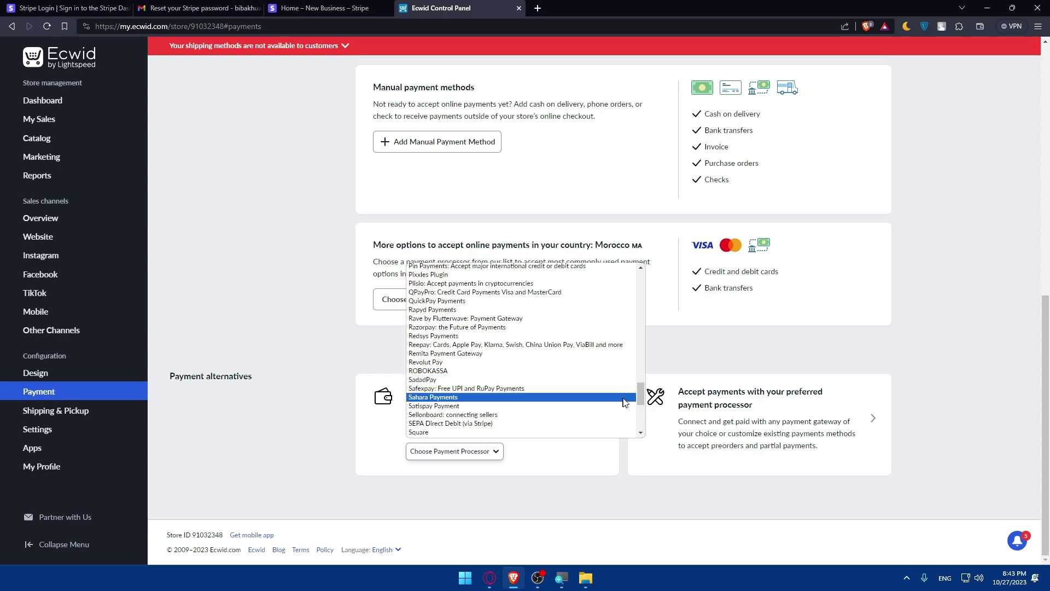
left_click(459, 451)
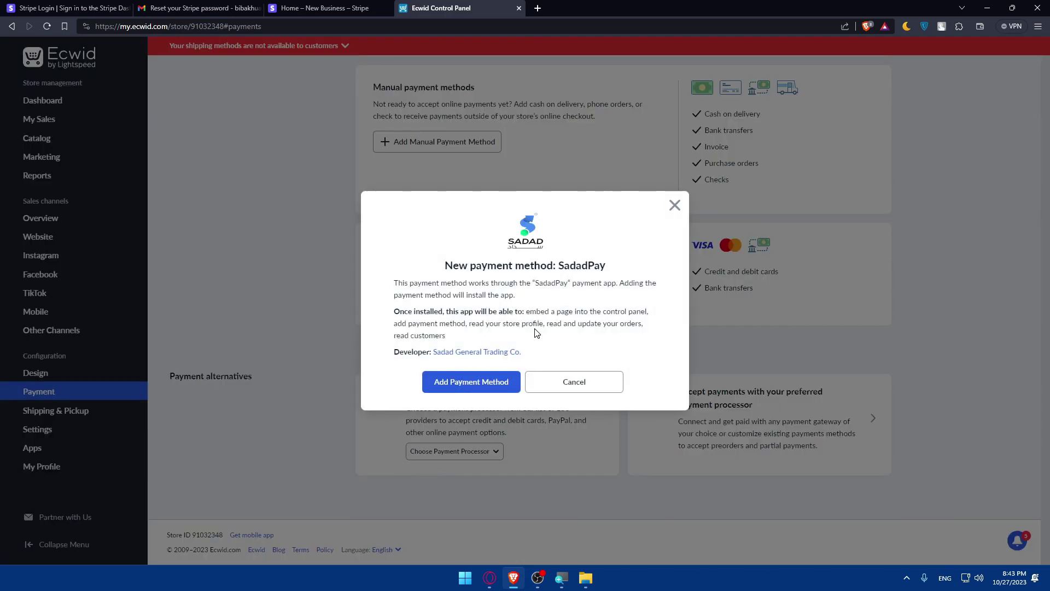
left_click(675, 205)
scroll(633, 264, "up", 9)
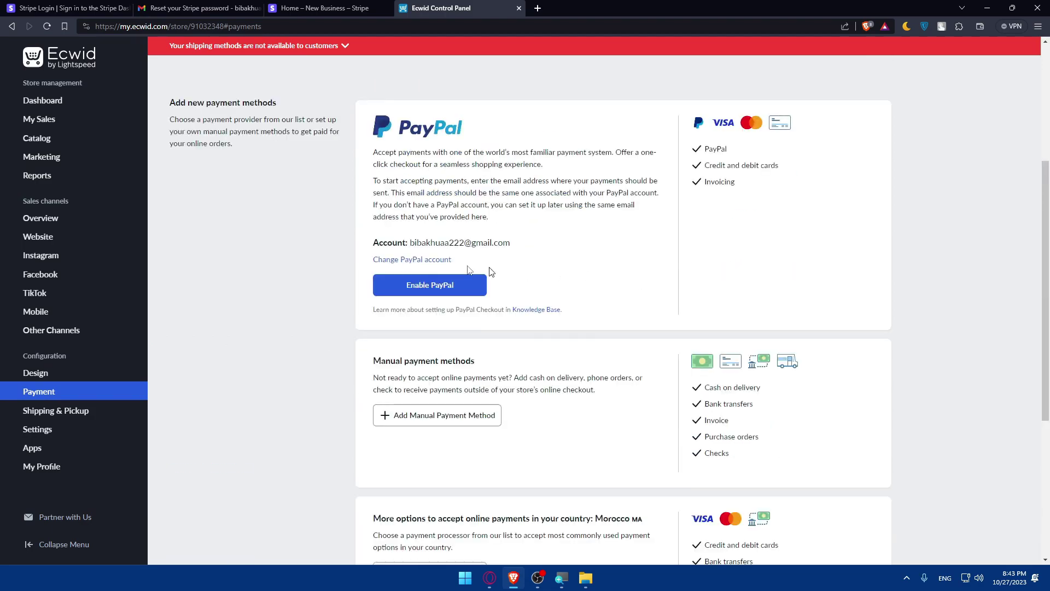
scroll(305, 268, "down", 5)
scroll(304, 265, "up", 5)
scroll(303, 263, "down", 8)
scroll(428, 410, "up", 8)
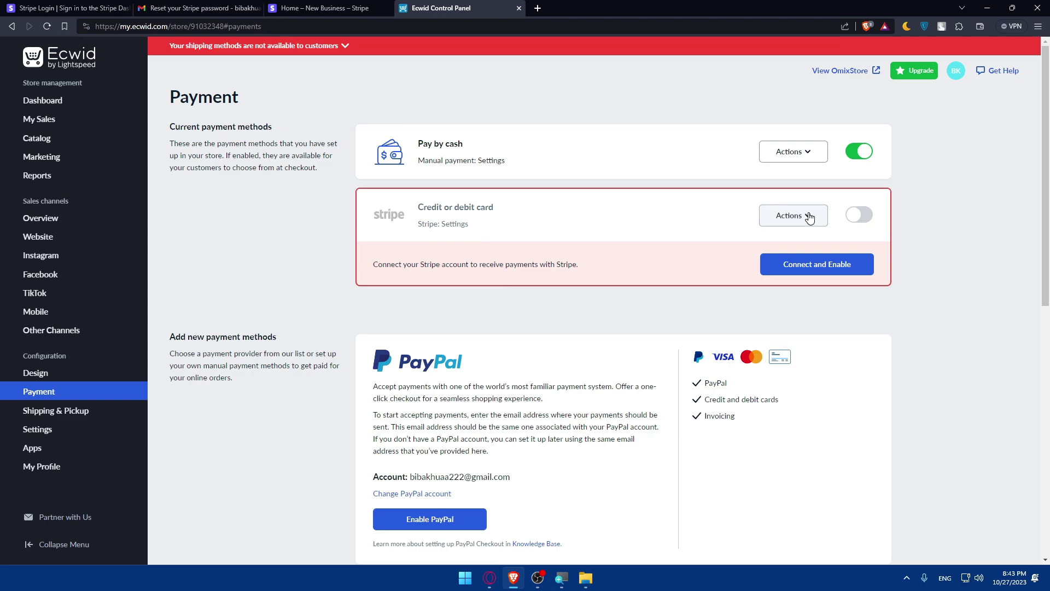
- Remove the old Stripe card method and pick Stripe again as the card payment processor
left_click(809, 217)
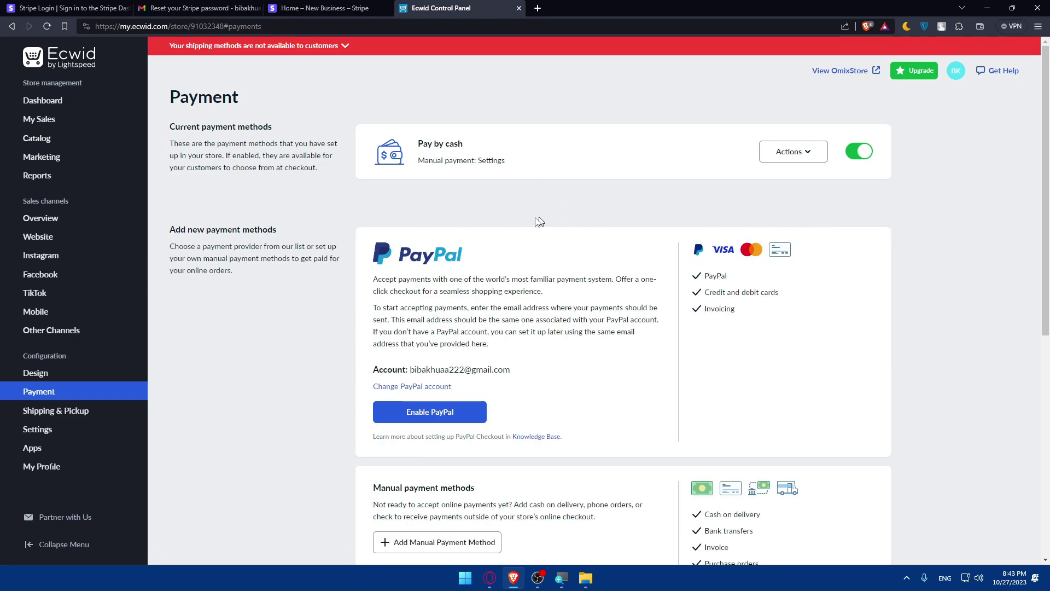
scroll(583, 453, "down", 8)
left_click(470, 451)
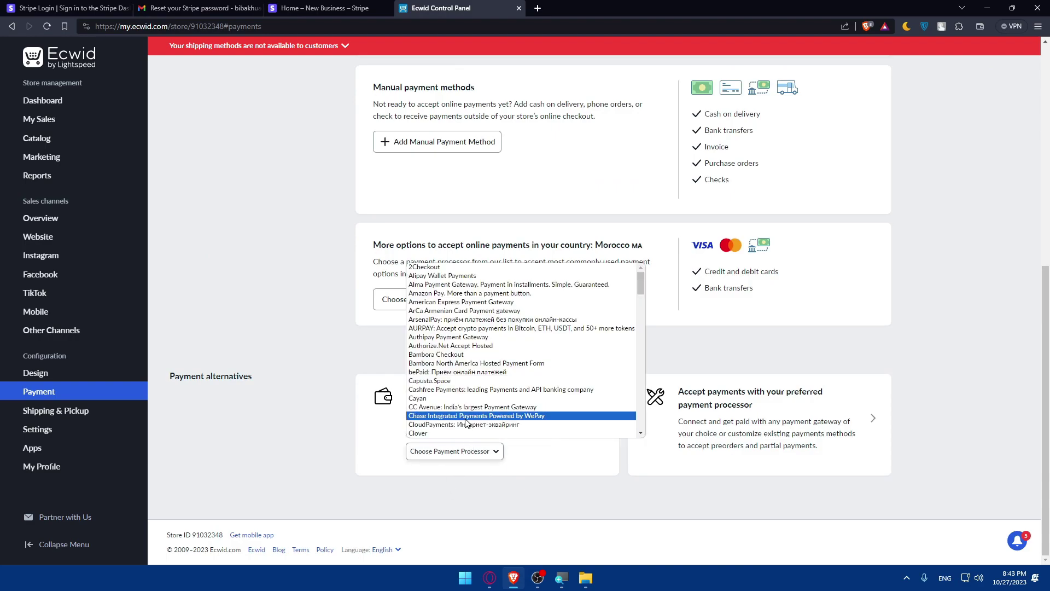
type("stripe")
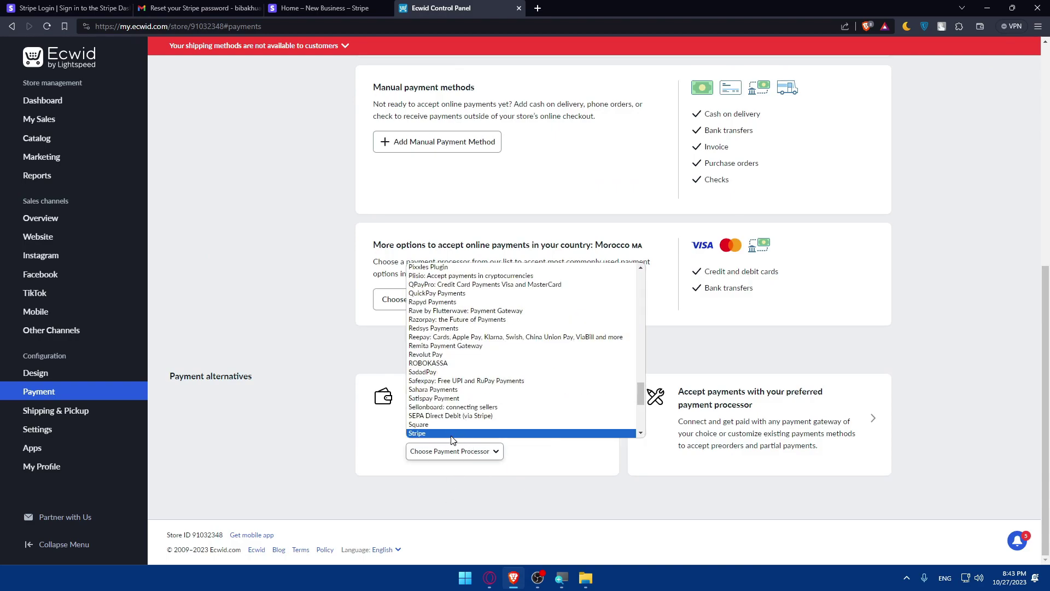
left_click(452, 434)
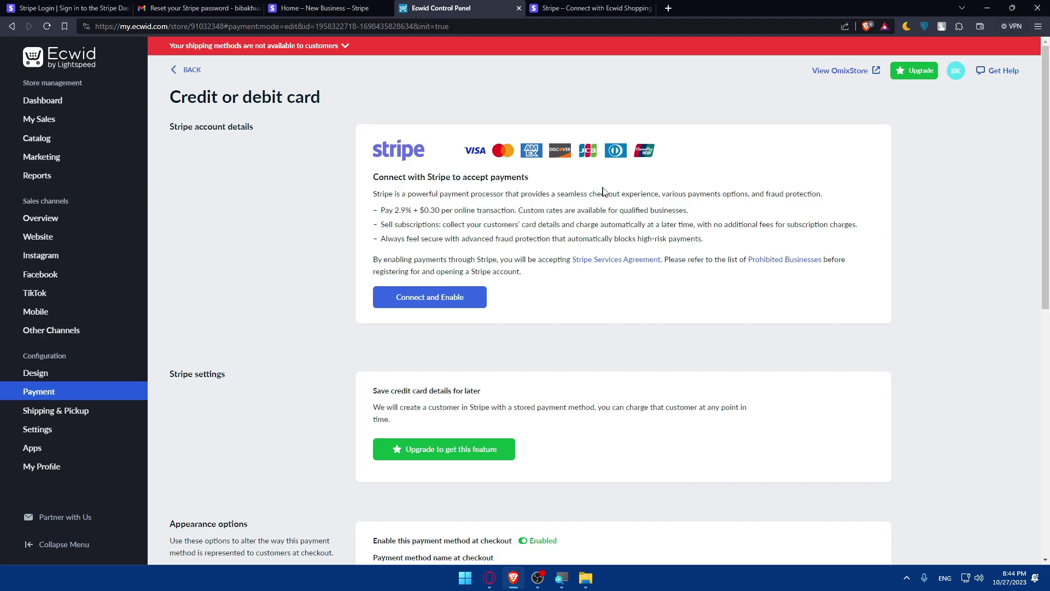
left_click_drag(611, 193, 812, 204)
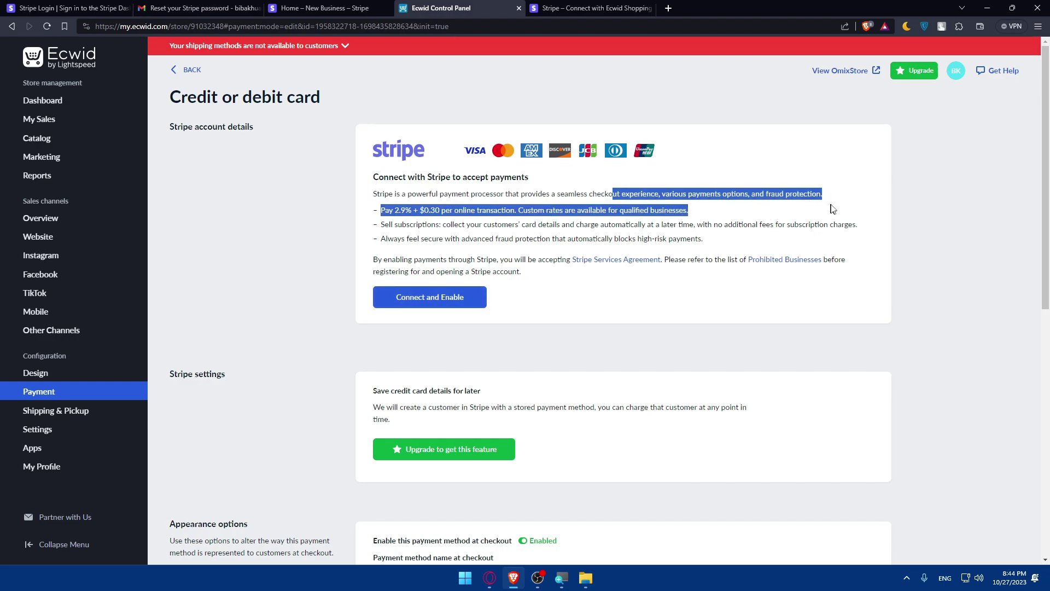
left_click(847, 209)
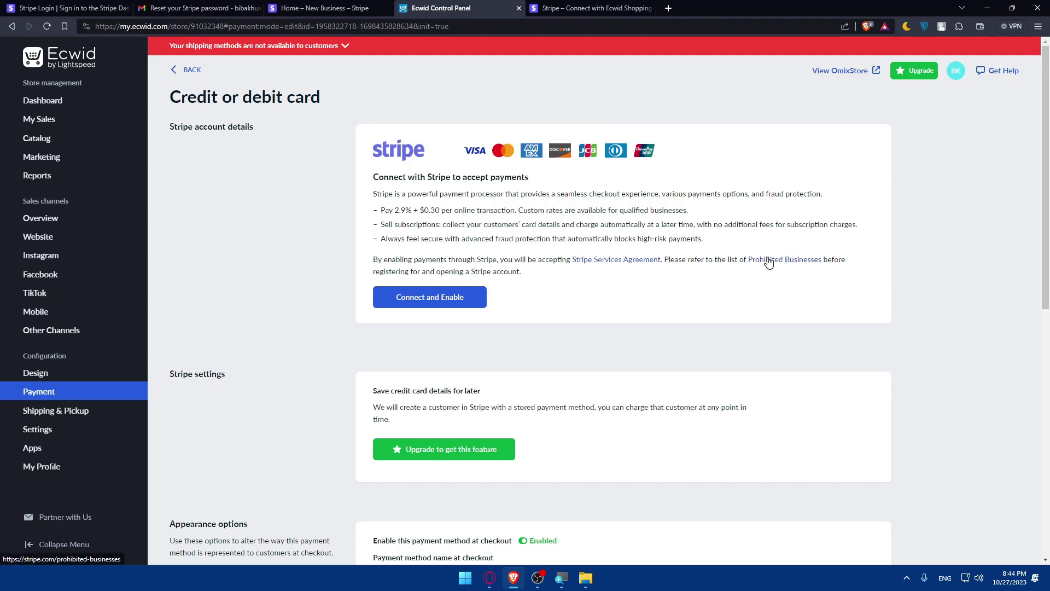
- Connect the existing Unnamed Stripe account to Ecwid, continuing with United States and Individual
left_click(591, 7)
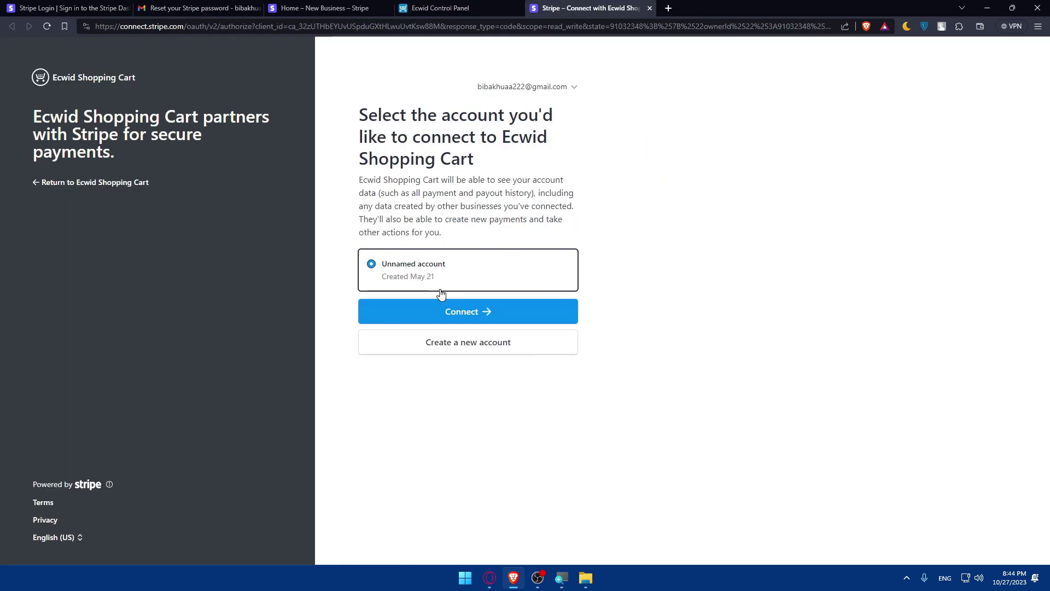
left_click(446, 312)
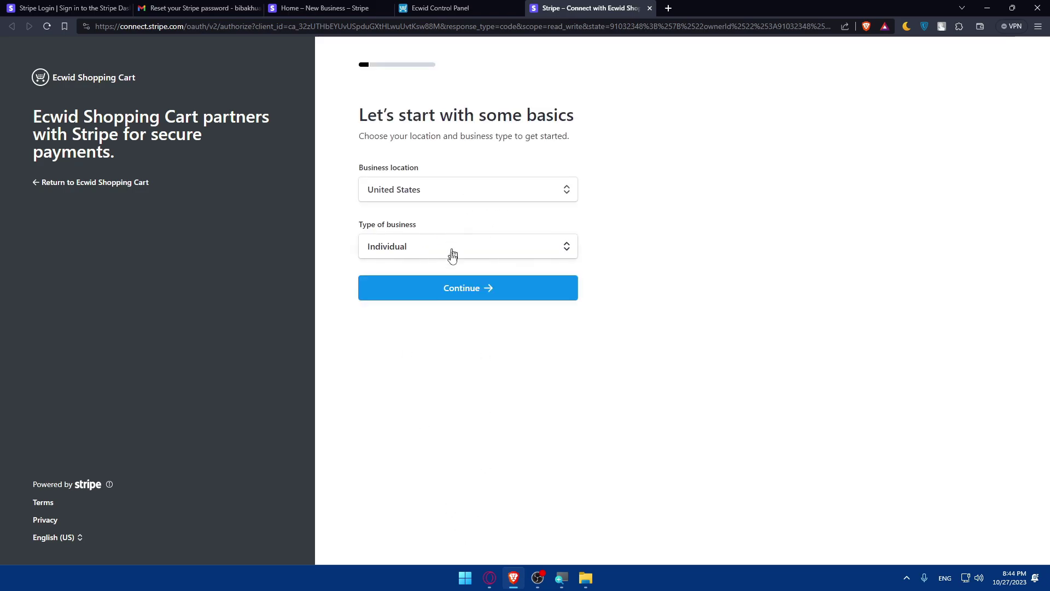
left_click(443, 291)
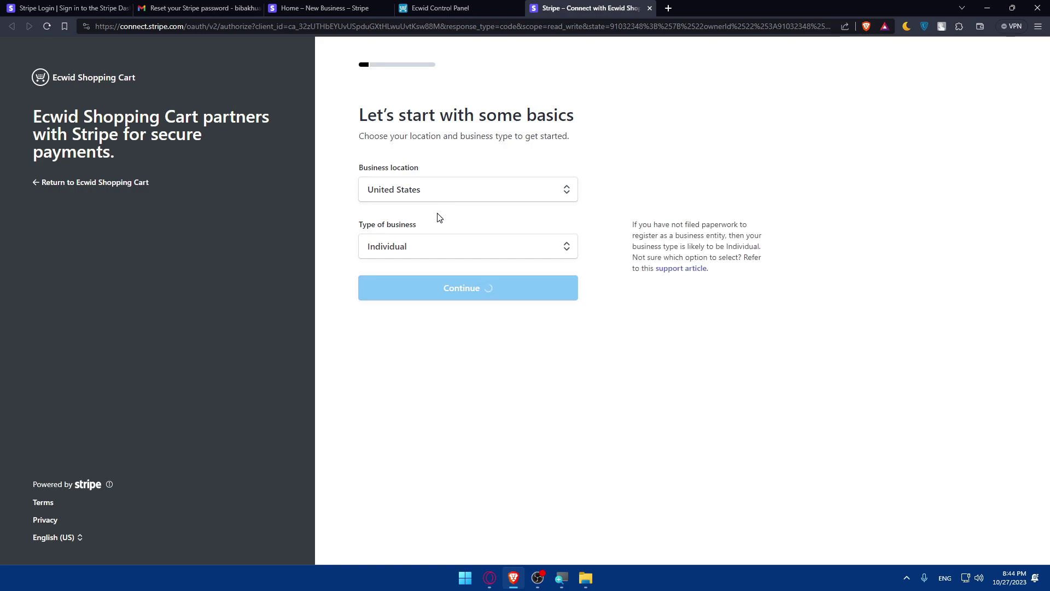
- Glance at the Stripe dashboard, then return to review the Verify your personal details form
key("ctrl+shift+Tab")
key("ctrl+shift+Tab")
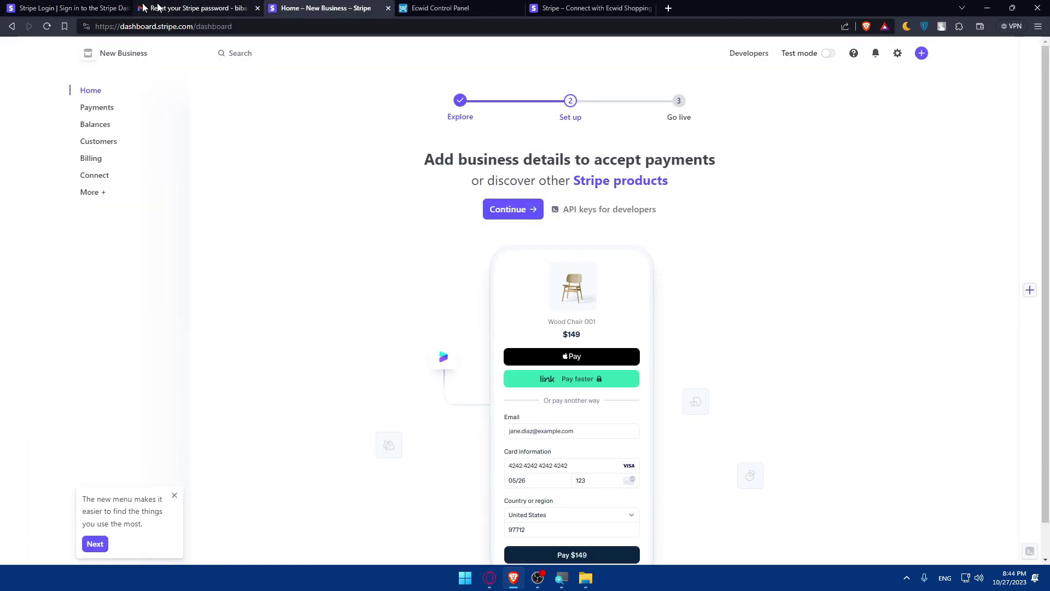
left_click(565, 5)
scroll(549, 146, "down", 5)
scroll(459, 328, "up", 5)
scroll(461, 283, "down", 5)
scroll(461, 282, "up", 5)
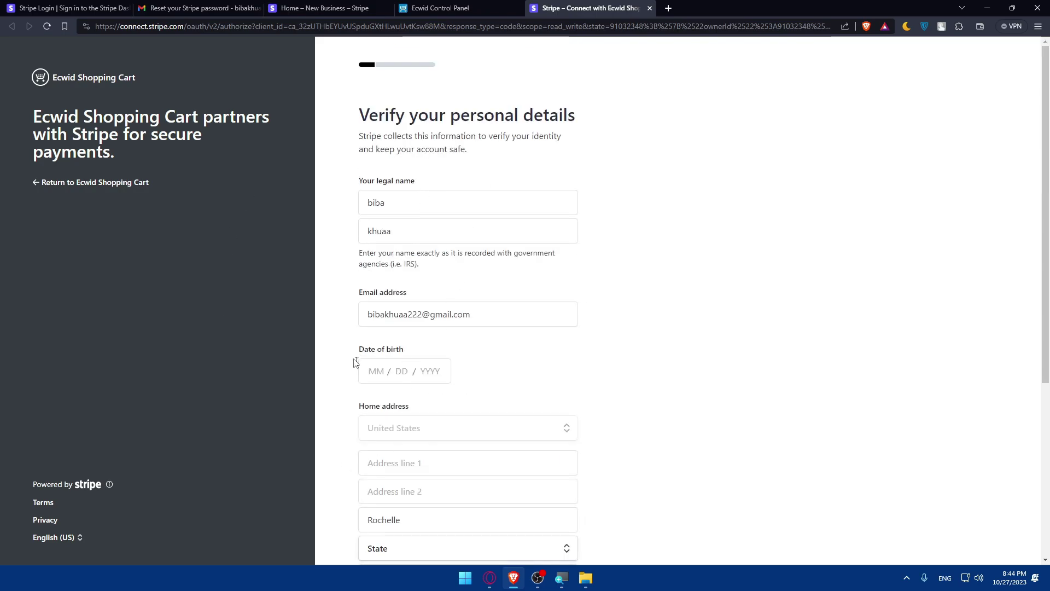
- Close the Stripe Connect, password-reset e-mail and Stripe login tabs, returning to Ecwid's card settings
left_click(650, 8)
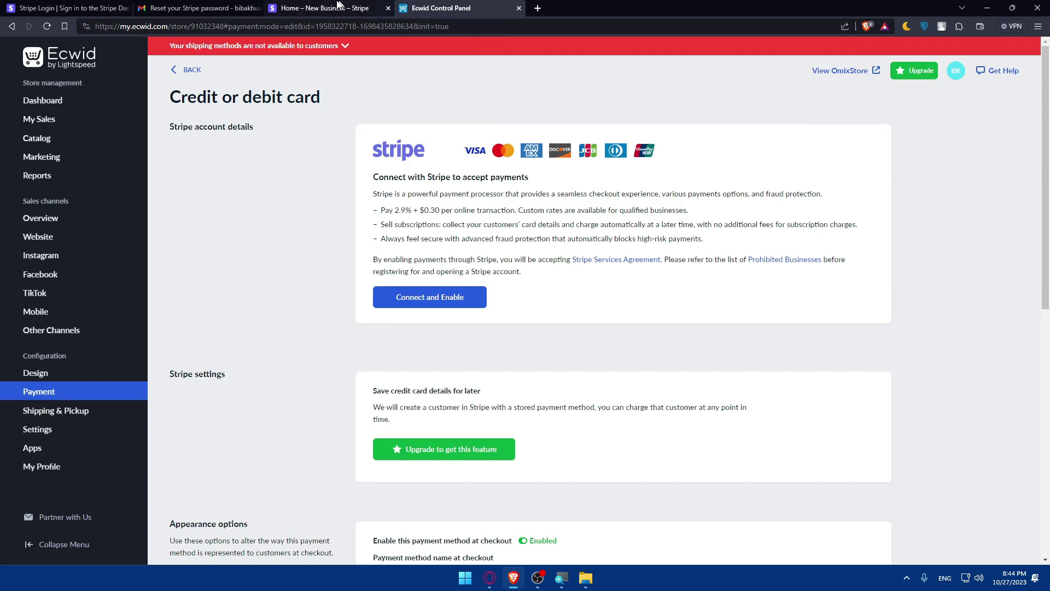
left_click(331, 8)
left_click(257, 8)
left_click(110, 8)
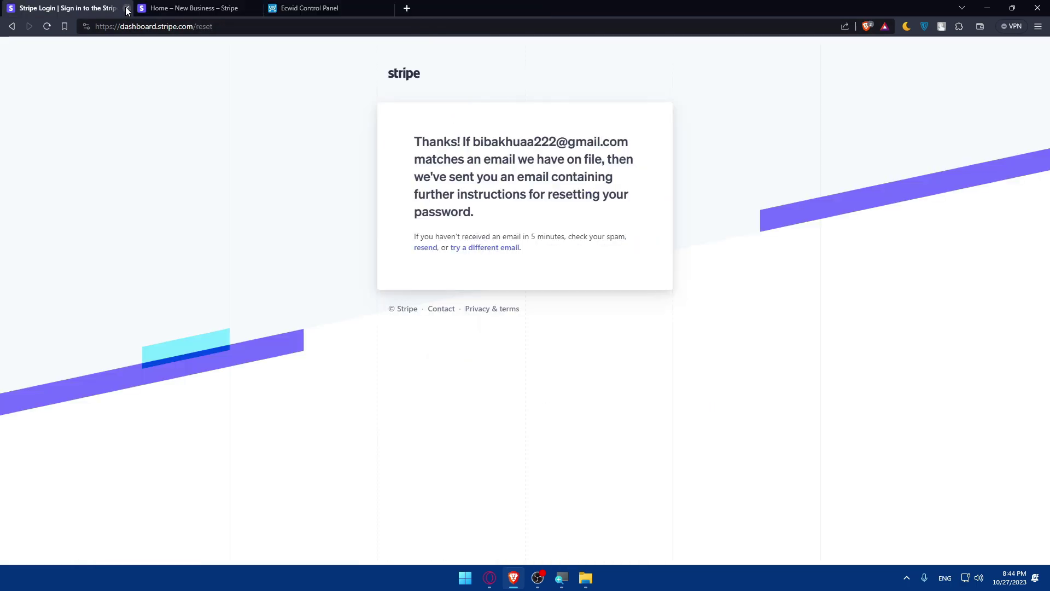
left_click(127, 7)
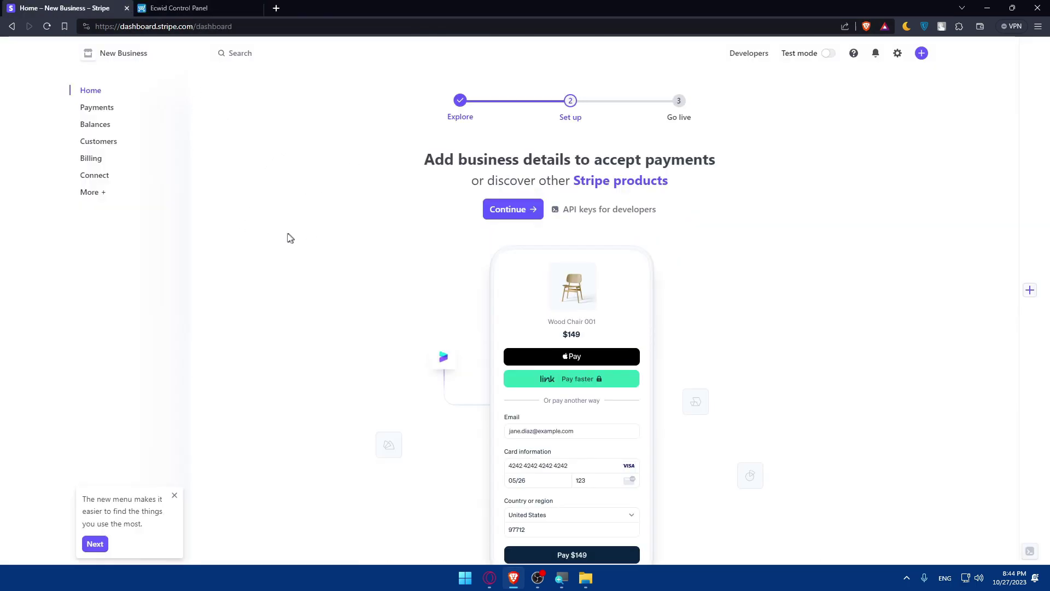
left_click(214, 5)
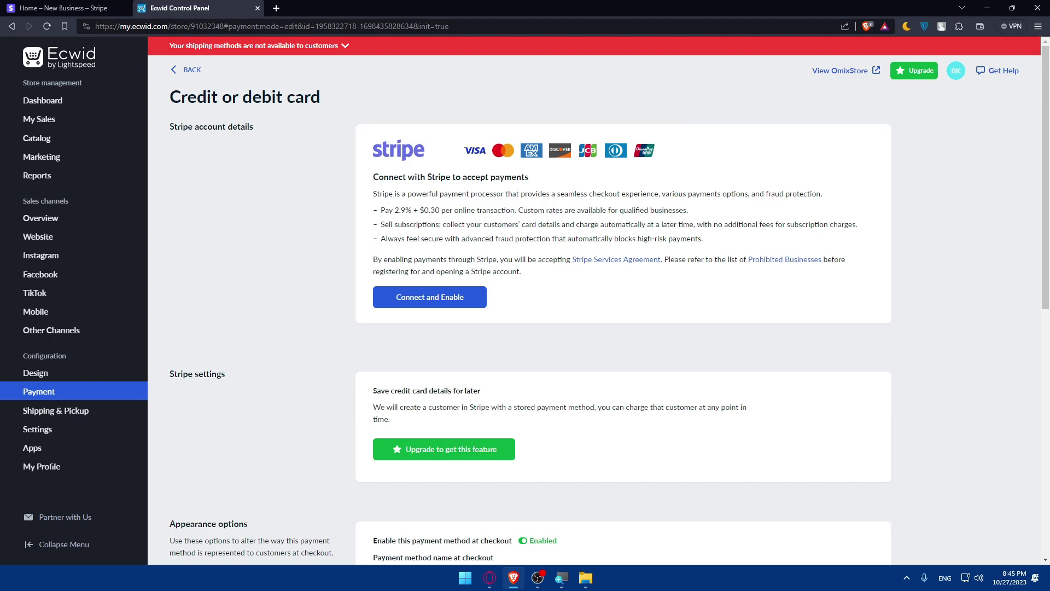
left_click(65, 8)
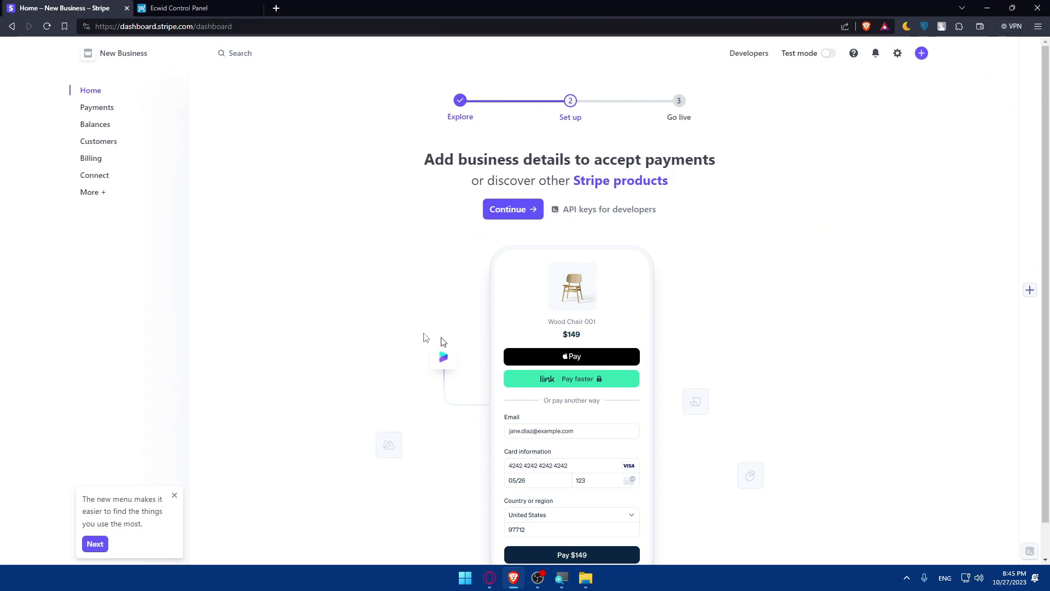
scroll(527, 312, "down", 1)
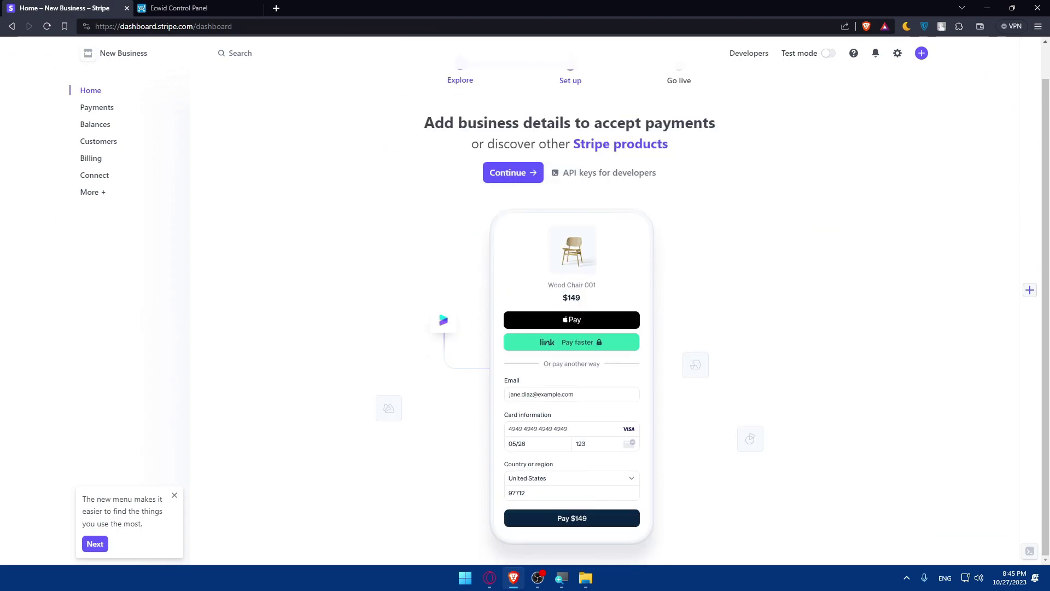